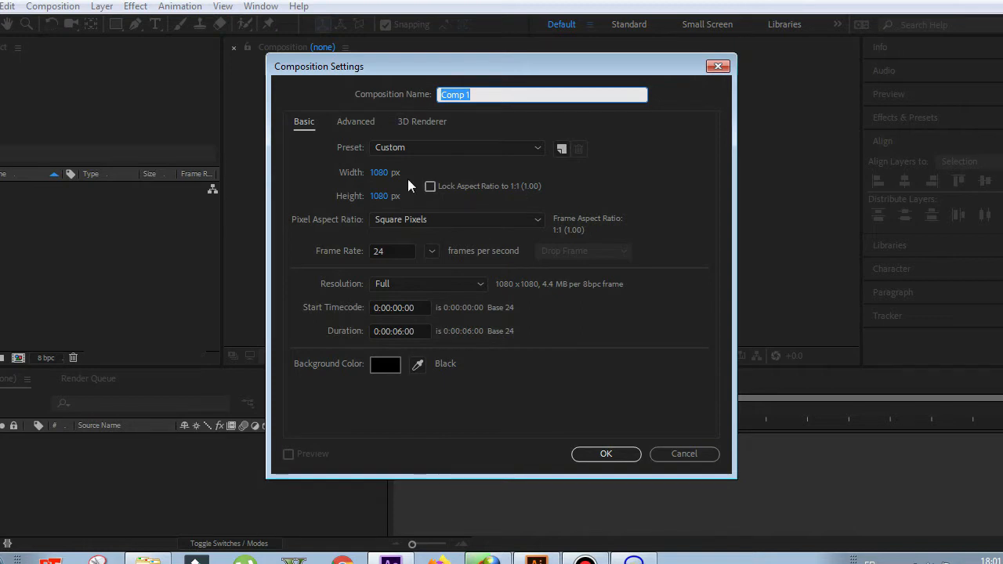
- Create a 1080 × 1080 px composition at 24 frames per second with a duration of 10 seconds
left_click(396, 250)
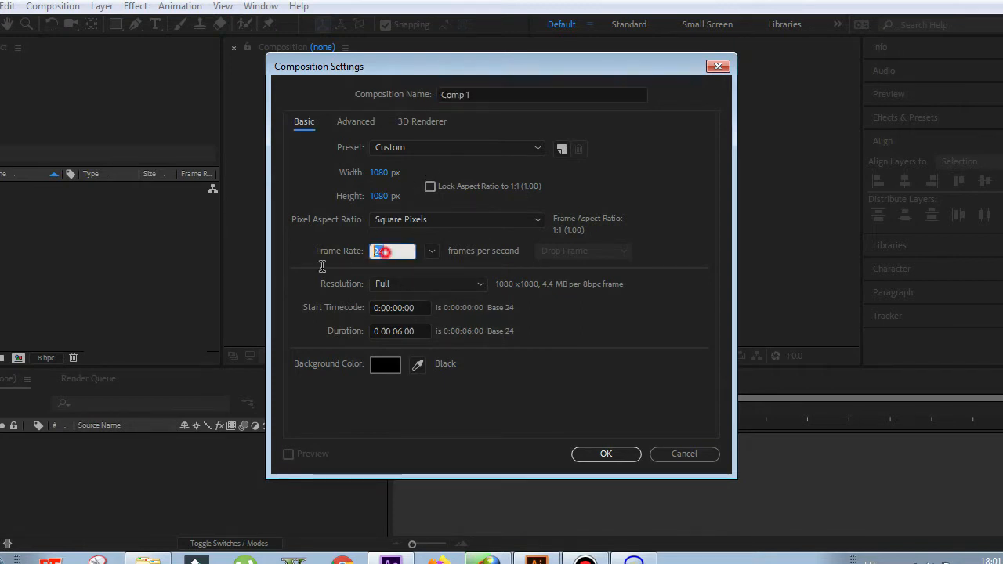
left_click(394, 331)
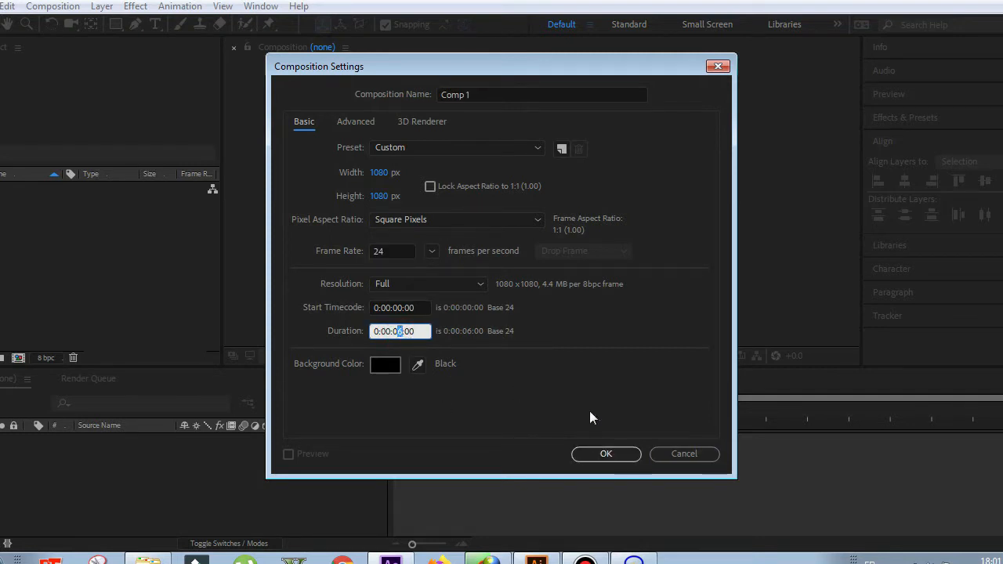
type("10")
key("Return")
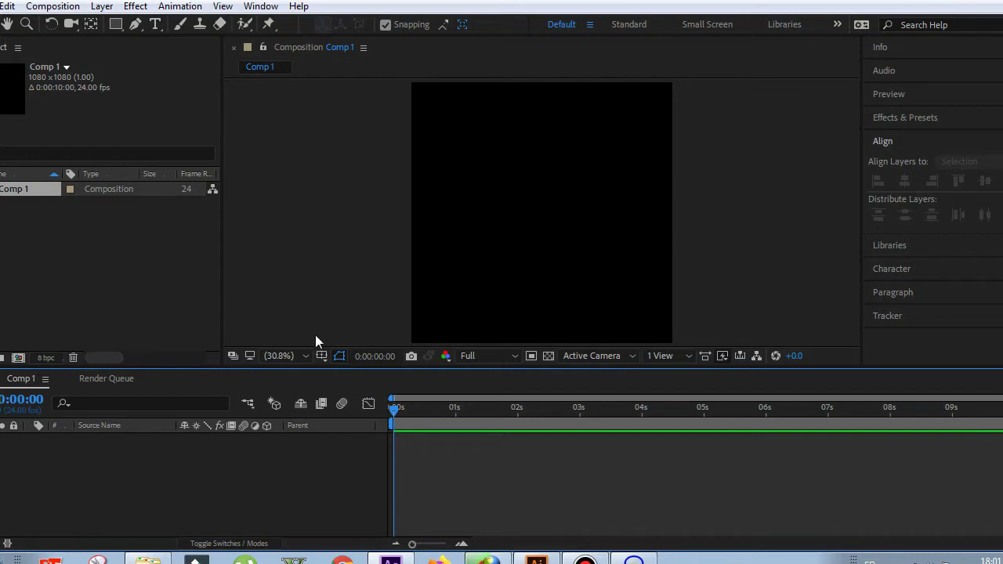
- Add a text layer to the composition reading "LAREM"
right_click(312, 471)
mouse_move(433, 292)
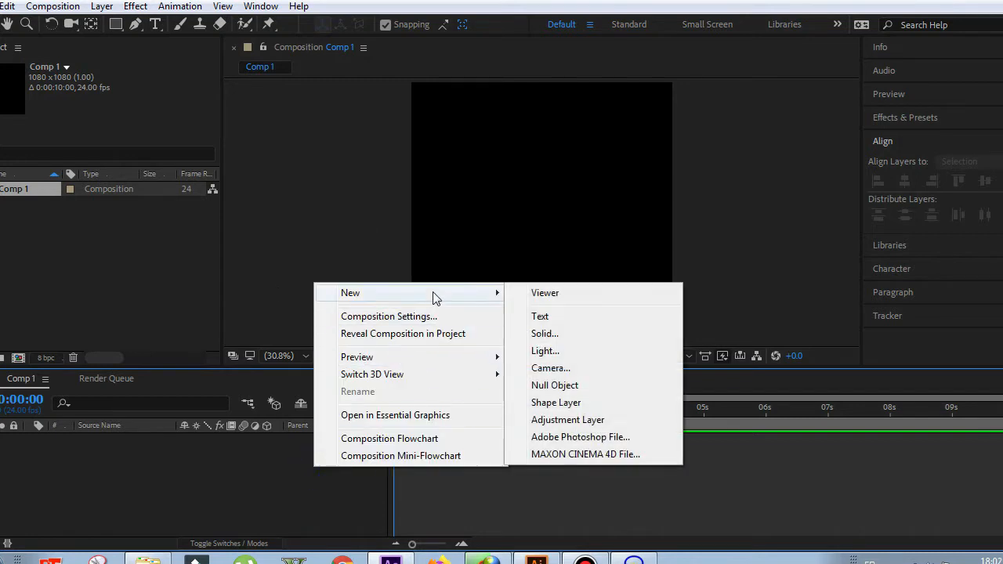
left_click(570, 317)
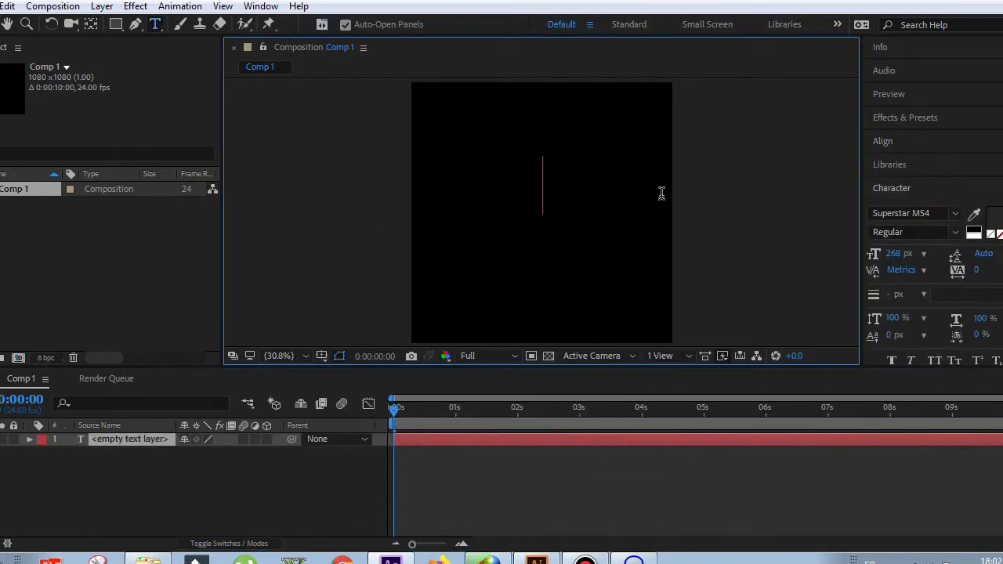
type("LAREM")
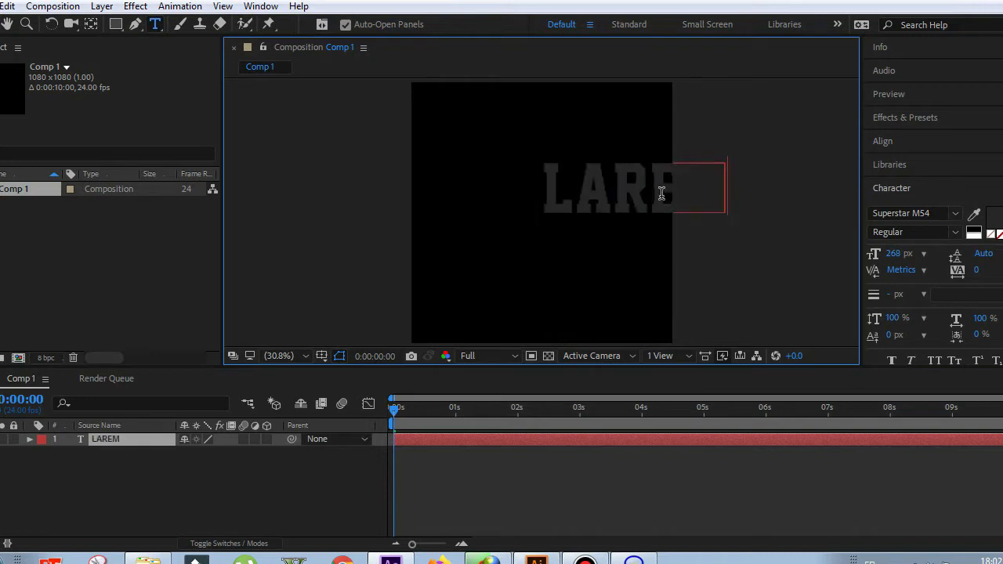
left_click(8, 24)
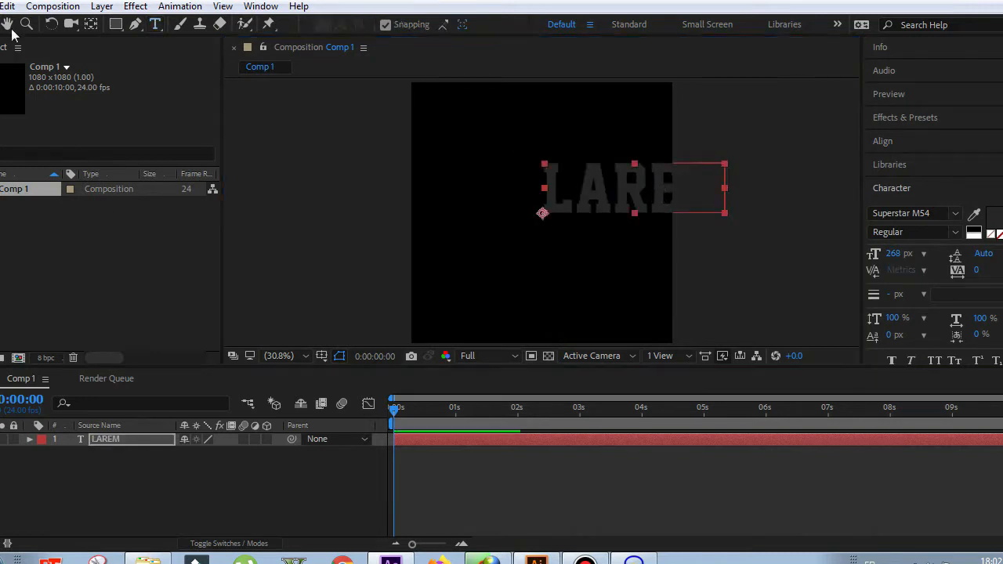
- Center the LAREM text horizontally and vertically in the composition
left_click(924, 143)
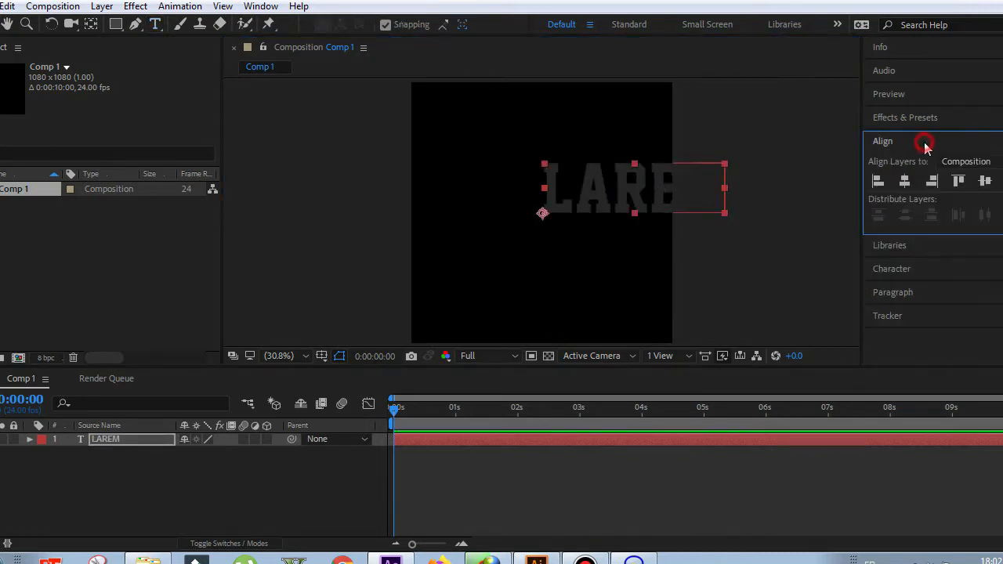
left_click(905, 181)
left_click(985, 181)
left_click(721, 184)
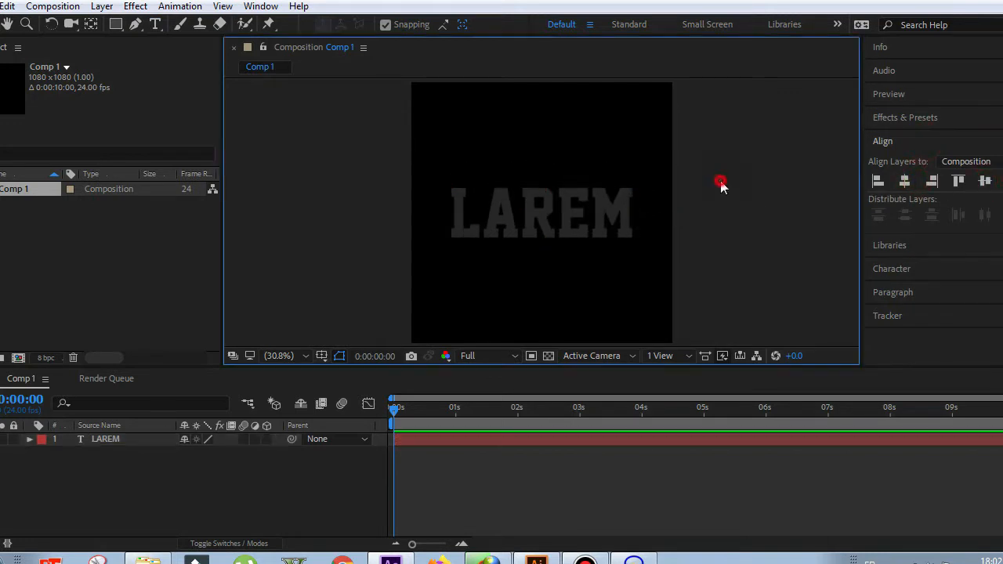
- Move the LAREM layer's anchor point to the center of the text
left_click(535, 222)
key("y")
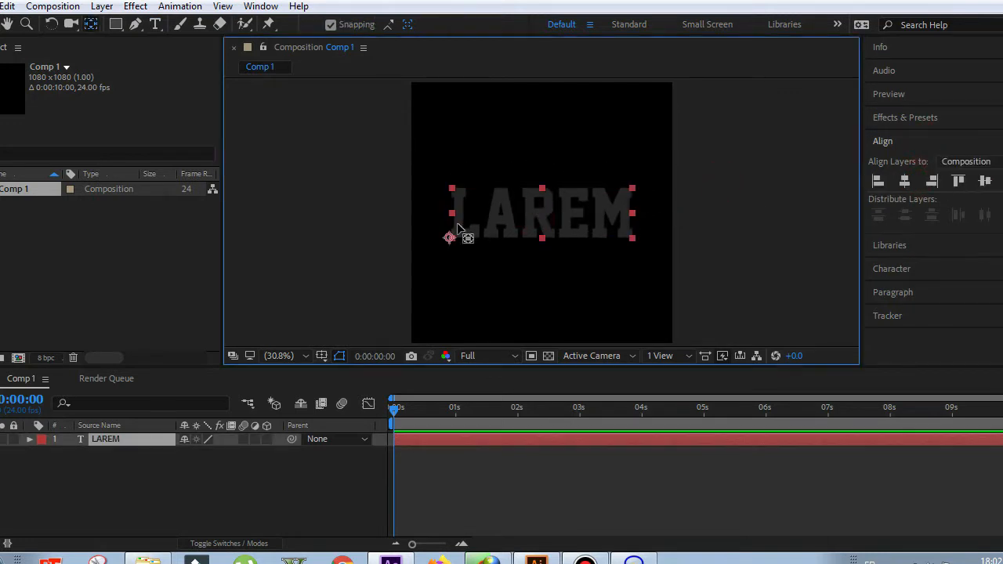
left_click_drag(449, 237, 542, 213)
left_click(633, 279)
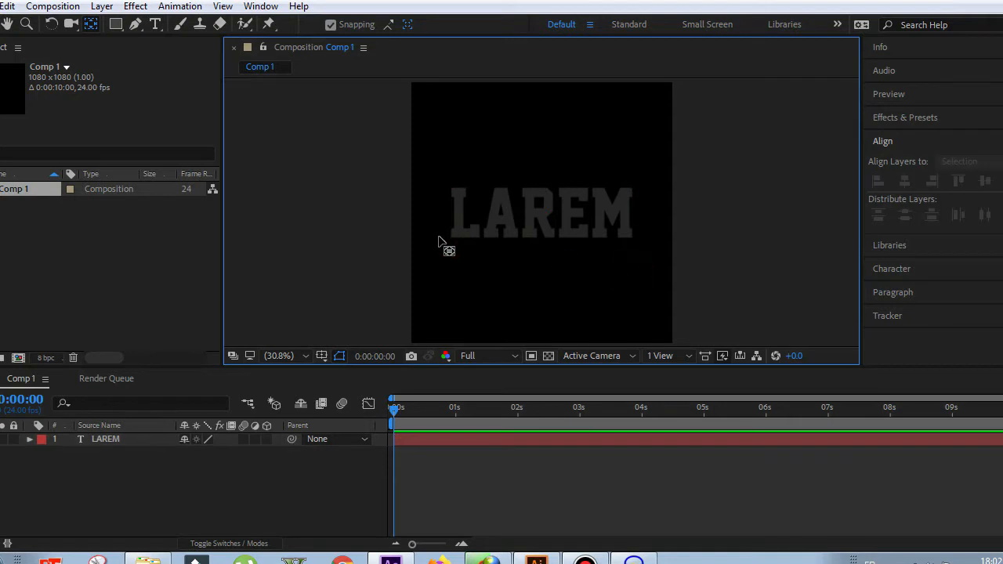
key("v")
left_click(523, 200)
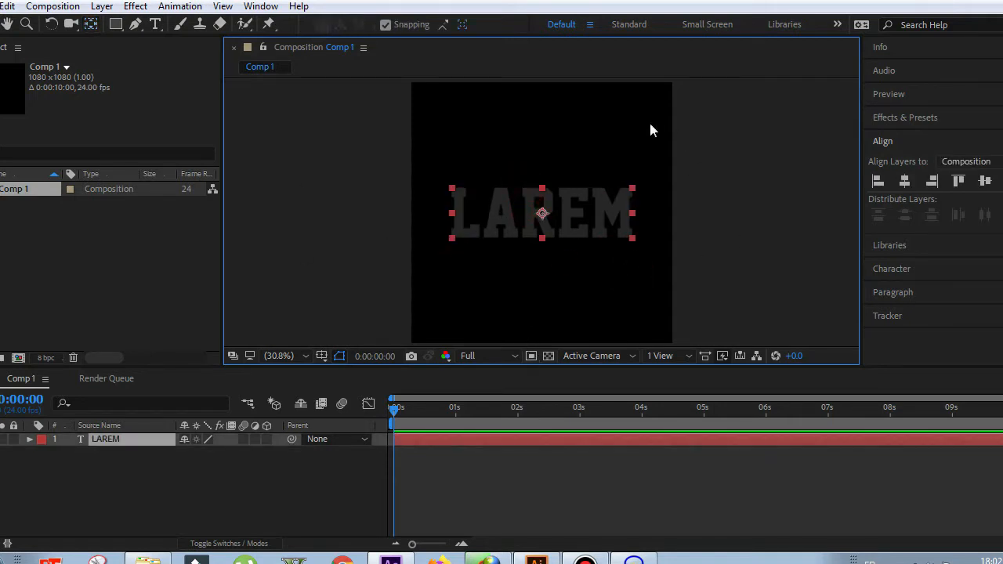
left_click(721, 225)
- Create a shape layer above the text and ready the Pen tool with a 00FFA2 green fill
left_click(98, 443)
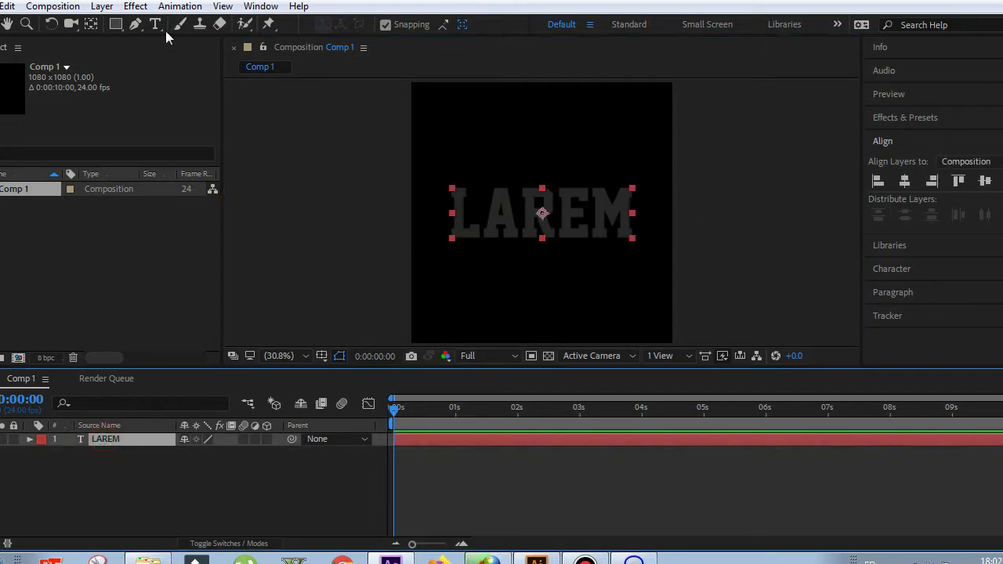
left_click(135, 24)
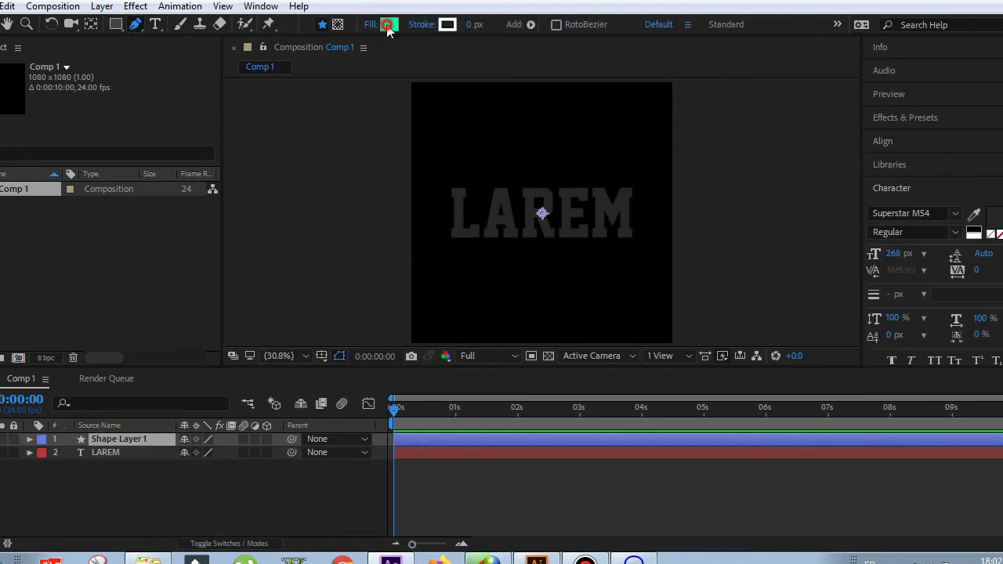
left_click(387, 25)
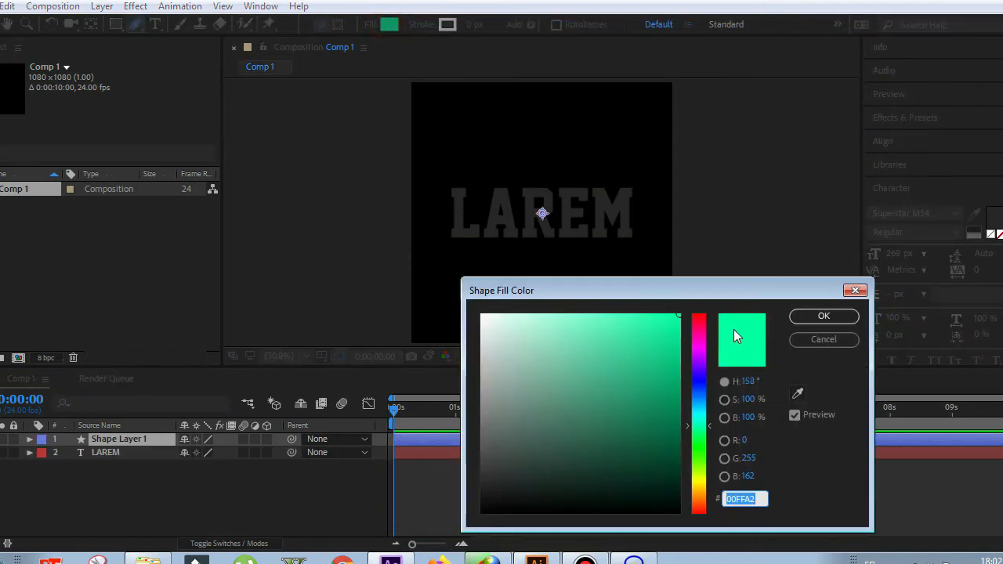
left_click(804, 316)
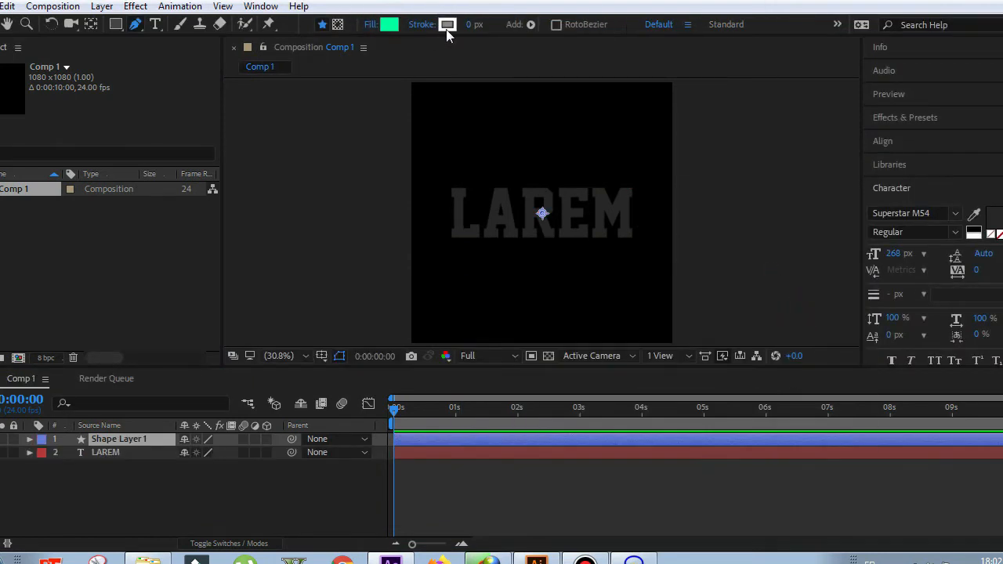
- Draw a four-point light beam widening from above the text toward its first letter, and pull its two wide-end corners outward
left_click(513, 133)
left_click(416, 201)
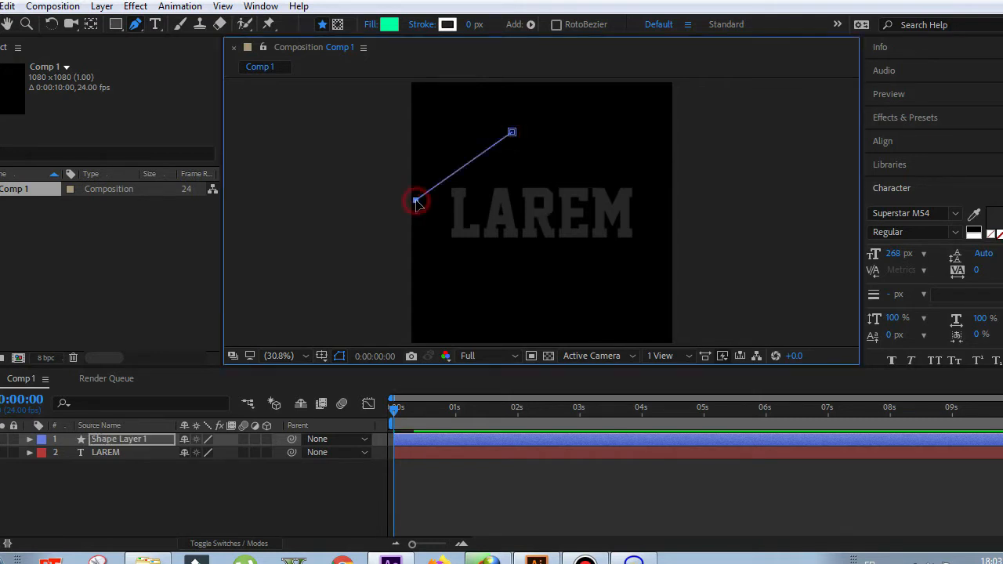
left_click(466, 267)
left_click(512, 133)
left_click(536, 139)
left_click(513, 132)
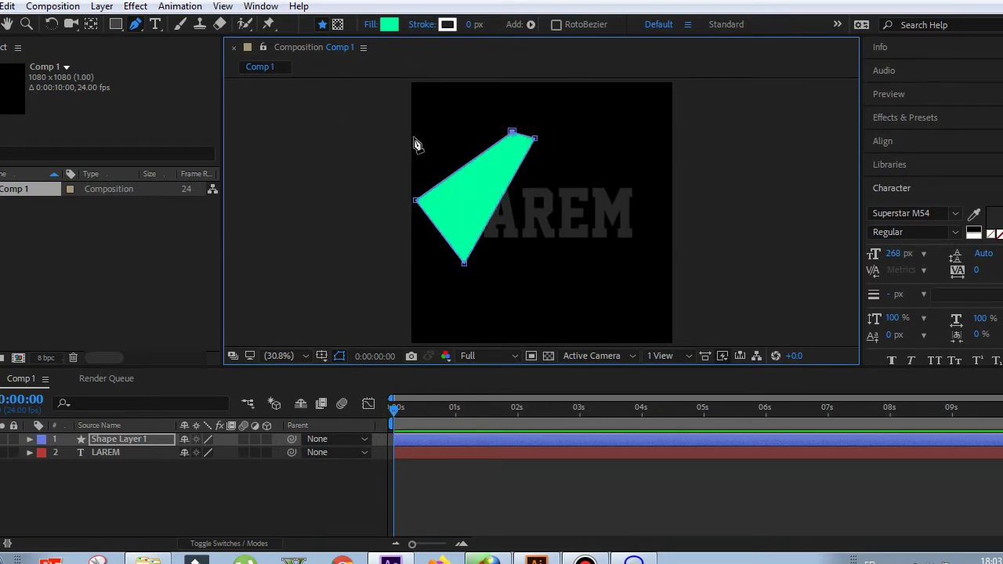
left_click_drag(418, 204, 387, 219)
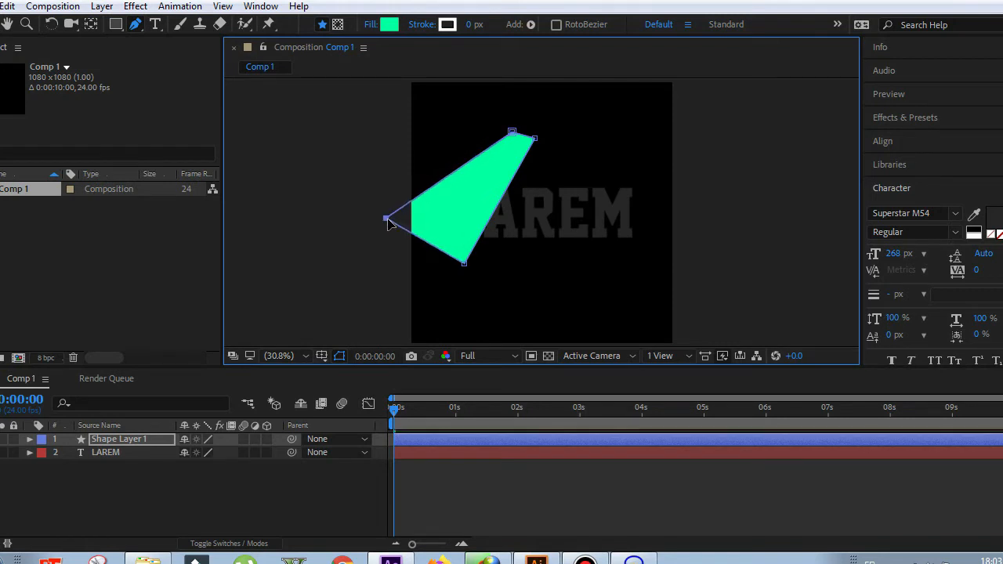
left_click_drag(465, 265, 461, 272)
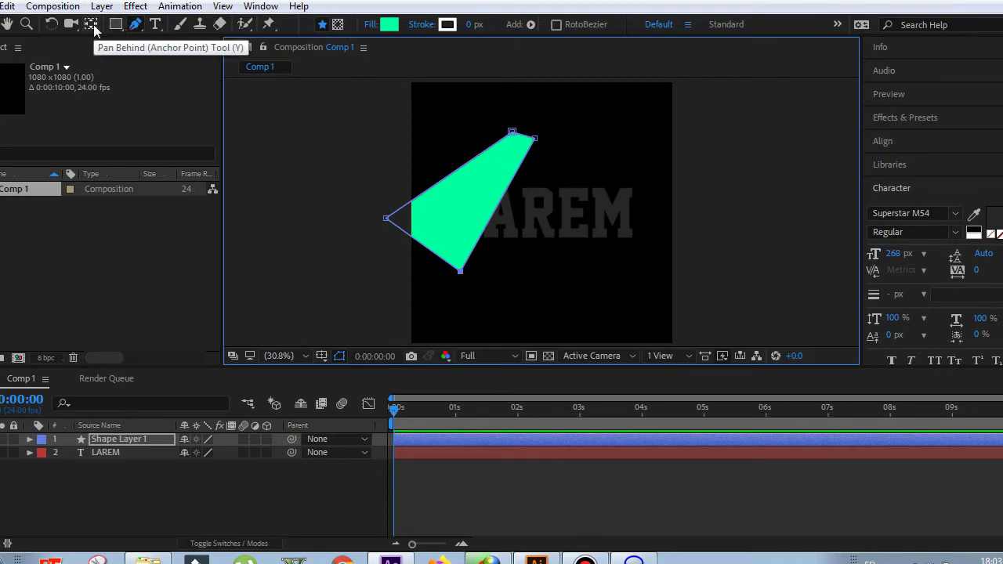
- Try to move the beam's anchor point to its narrow upper end
key("y")
left_click(93, 25)
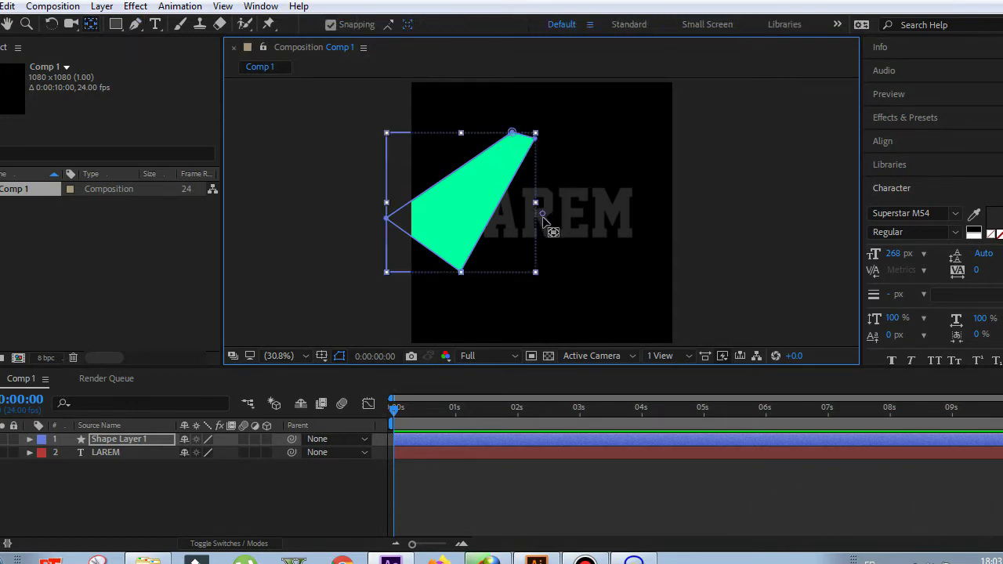
mouse_move(543, 213)
left_mouse_down()
mouse_move(520, 135)
mouse_move(533, 141)
mouse_move(491, 140)
left_mouse_up()
key("v")
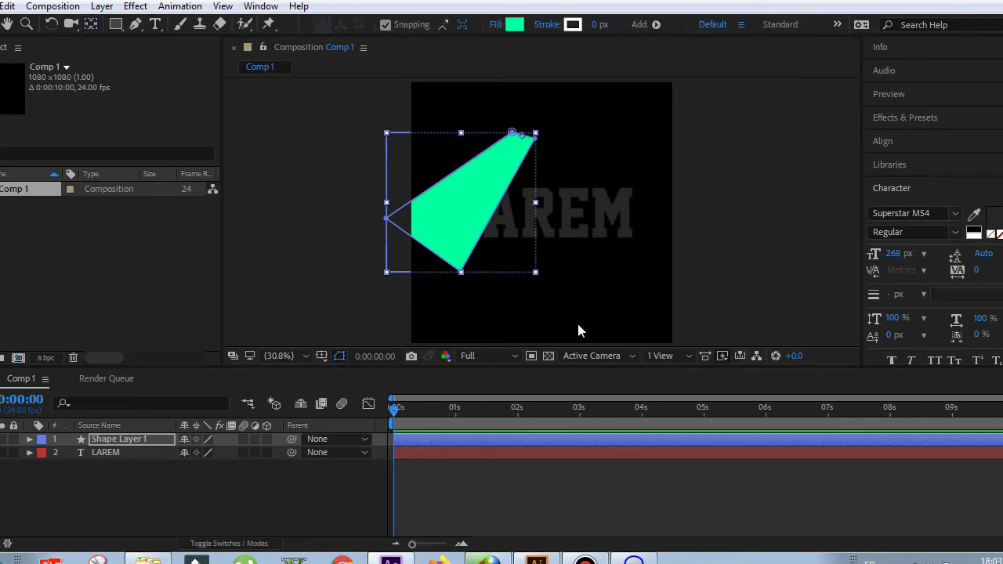
left_click(167, 522)
- Add a Rotation keyframe to the shape layer at 0 seconds and move the playhead to 0:00:01:06
left_click(133, 440)
key("r")
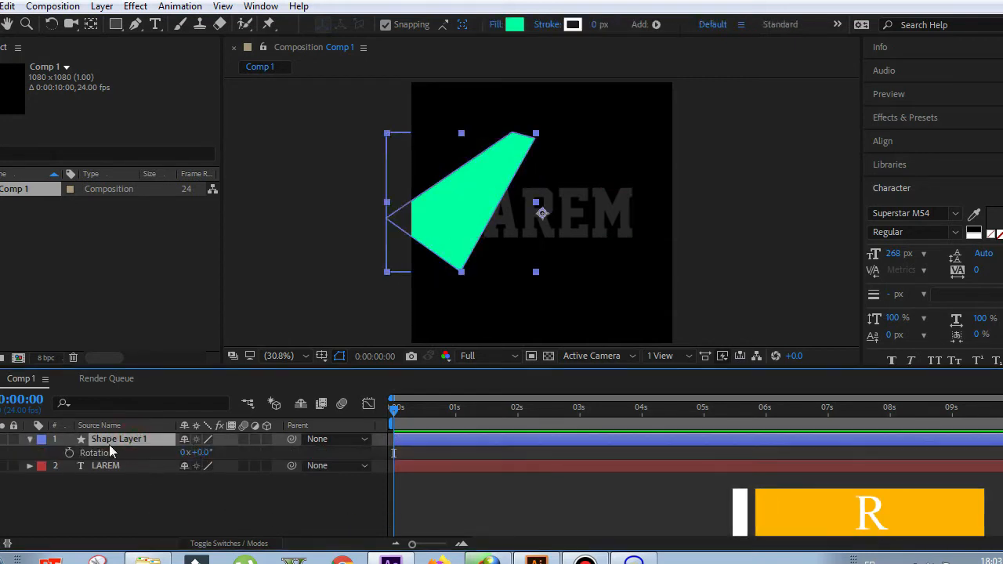
left_click(70, 453)
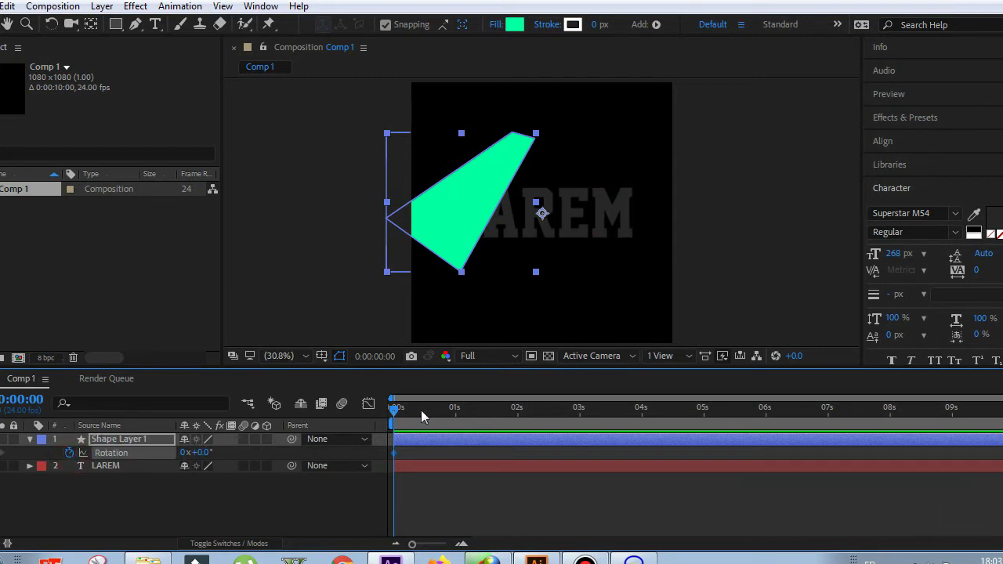
key("Page_Down")
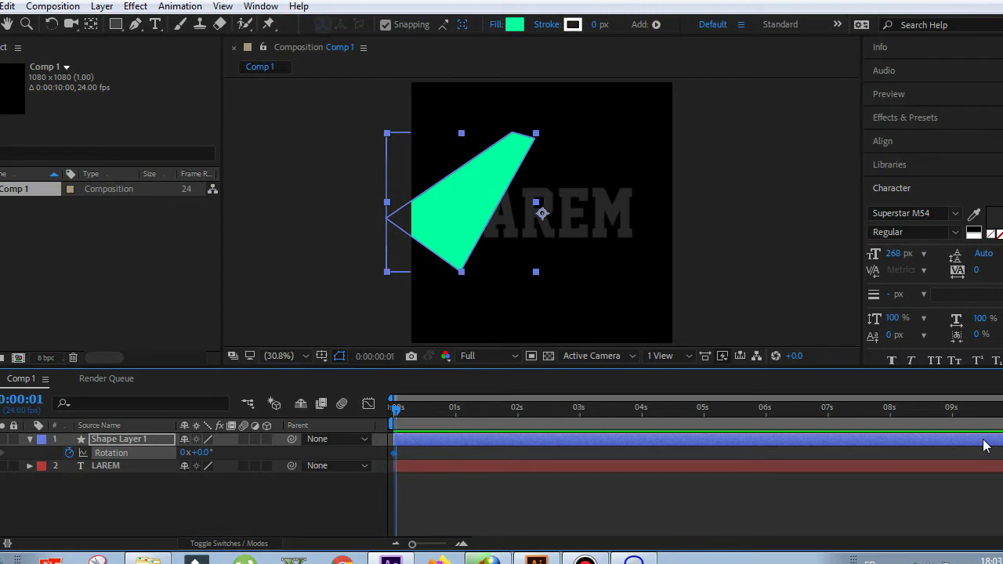
key("Page_Up")
key("space")
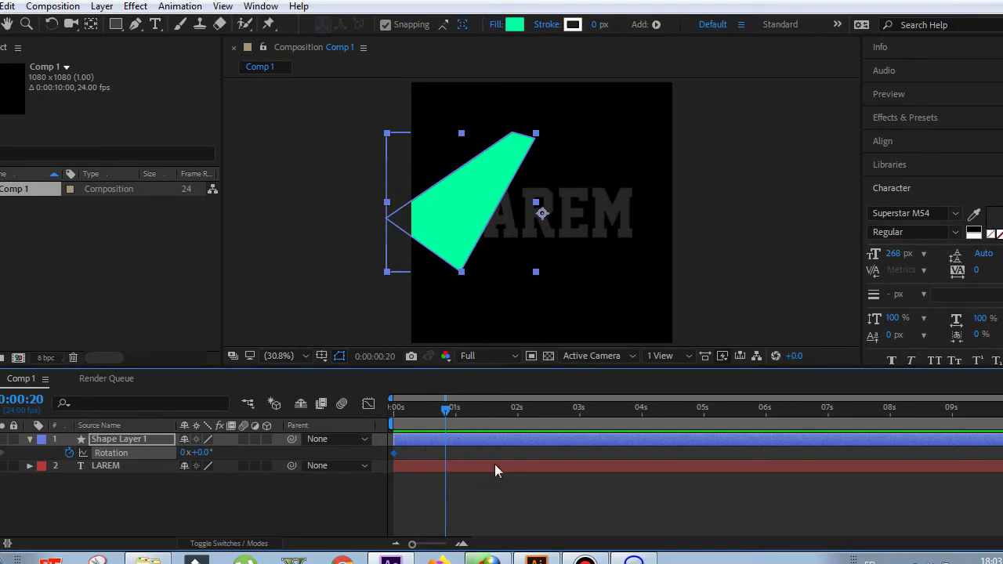
key("shift+Page_Down")
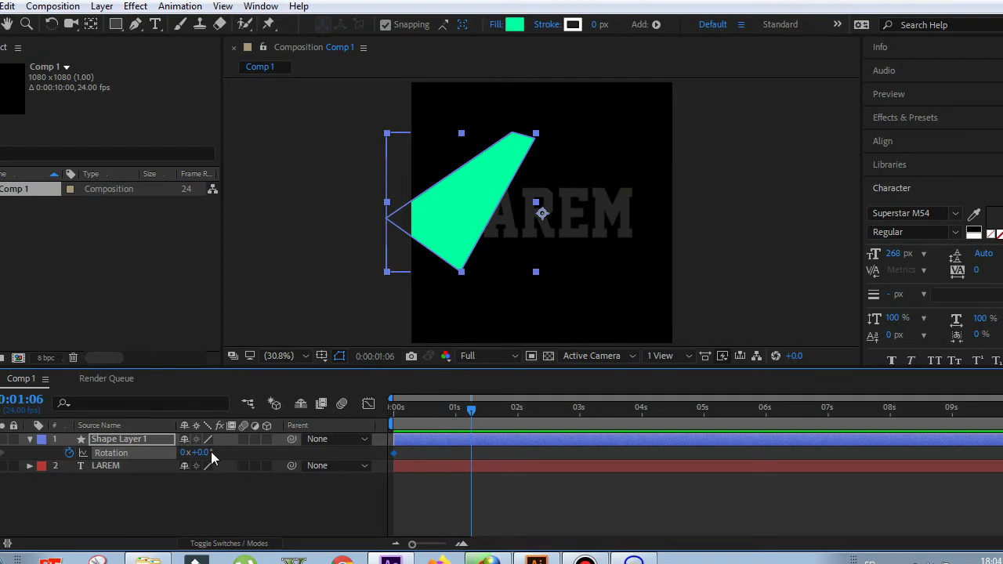
- Try rotating the beam to -20° and undo the rotation
left_click_drag(209, 454, 192, 456)
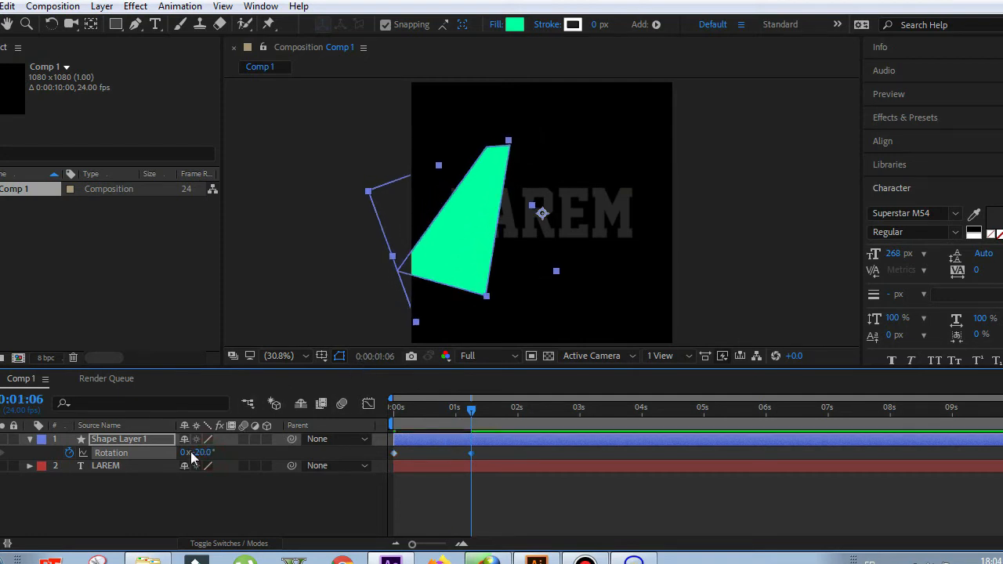
key("ctrl+z")
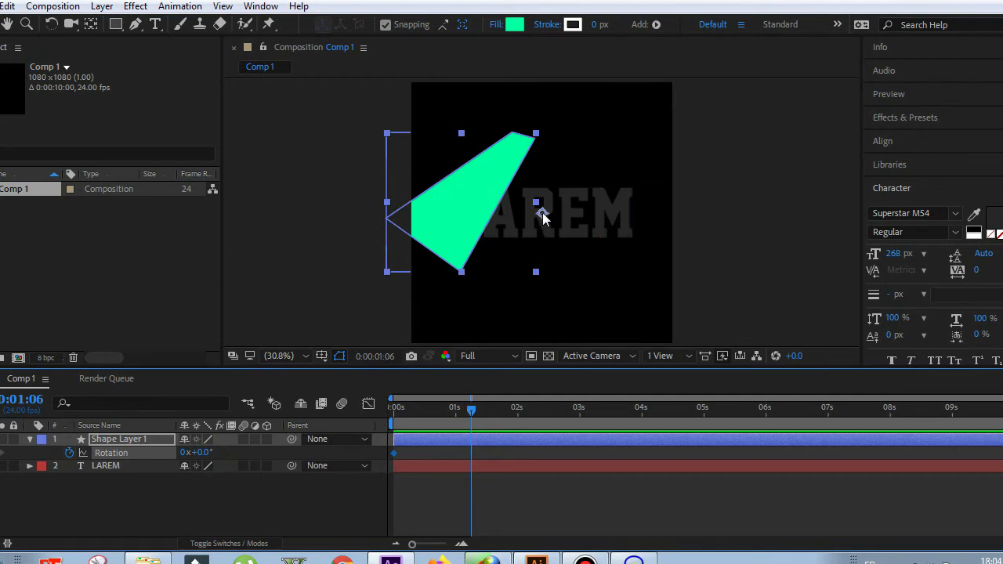
- Move the shape layer's anchor point to the beam's narrow upper end and set its rotation to -101° at 0:00:01:06
key("y")
mouse_move(537, 213)
left_mouse_down()
mouse_move(536, 160)
mouse_move(521, 142)
left_mouse_up()
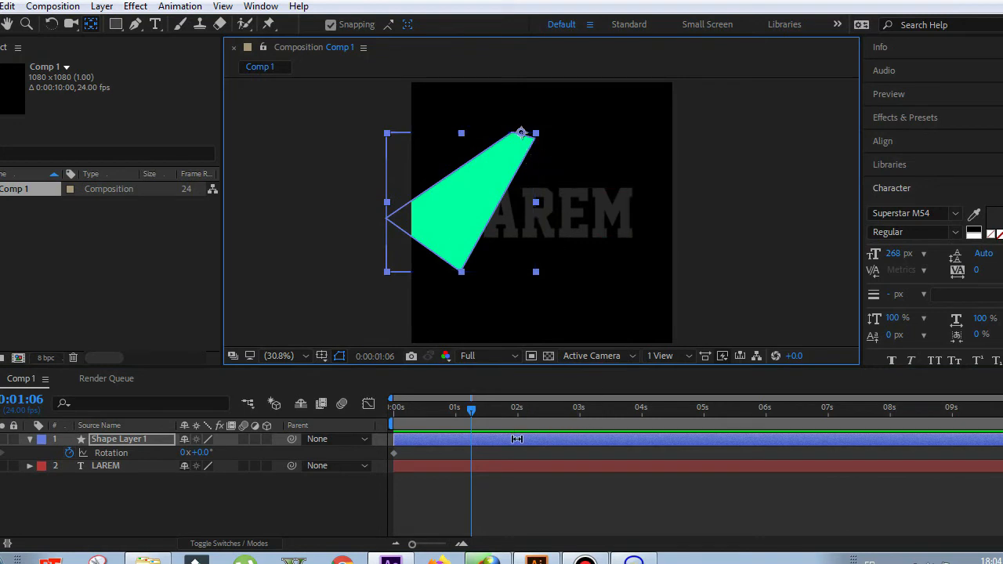
left_click(105, 453)
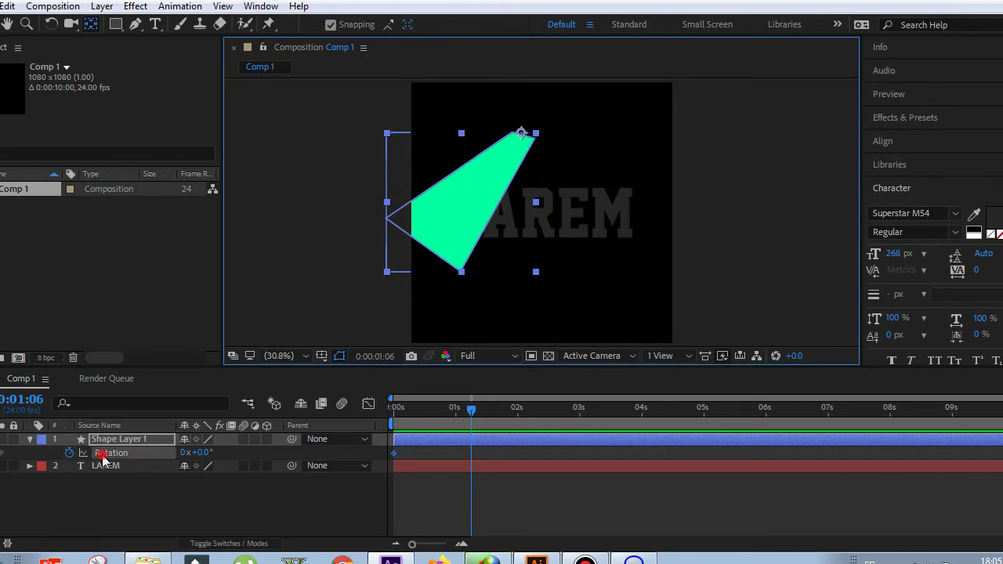
left_click_drag(211, 452, 111, 439)
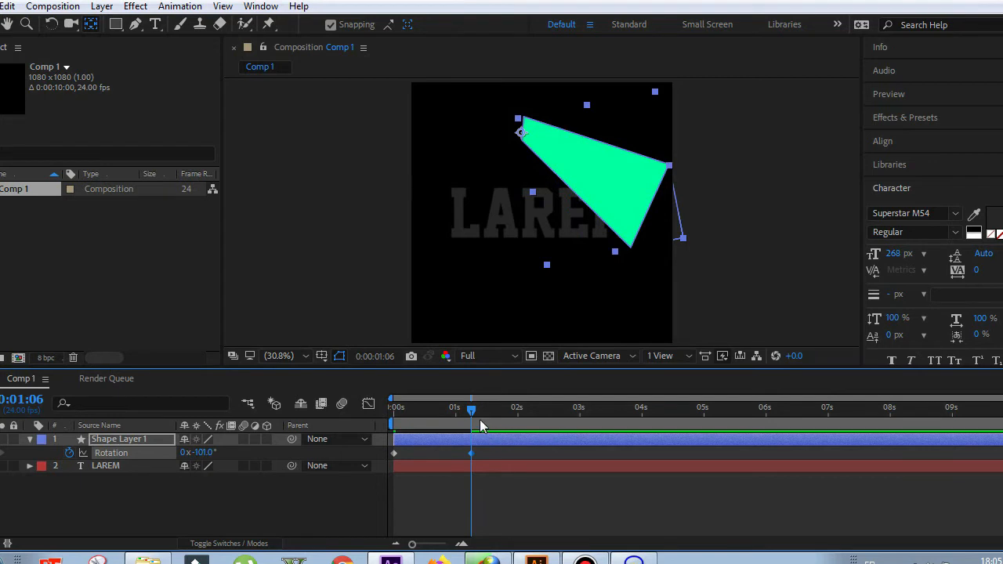
- Copy the shape layer's 0-second Rotation keyframe to 0:00:02:12 so the beam swings back to its starting angle
left_click(500, 482)
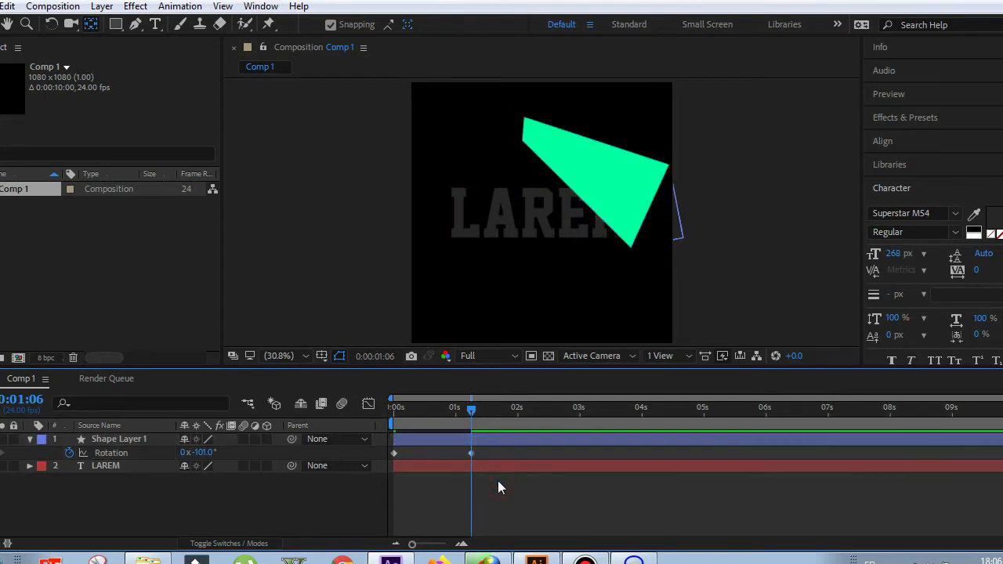
key("space")
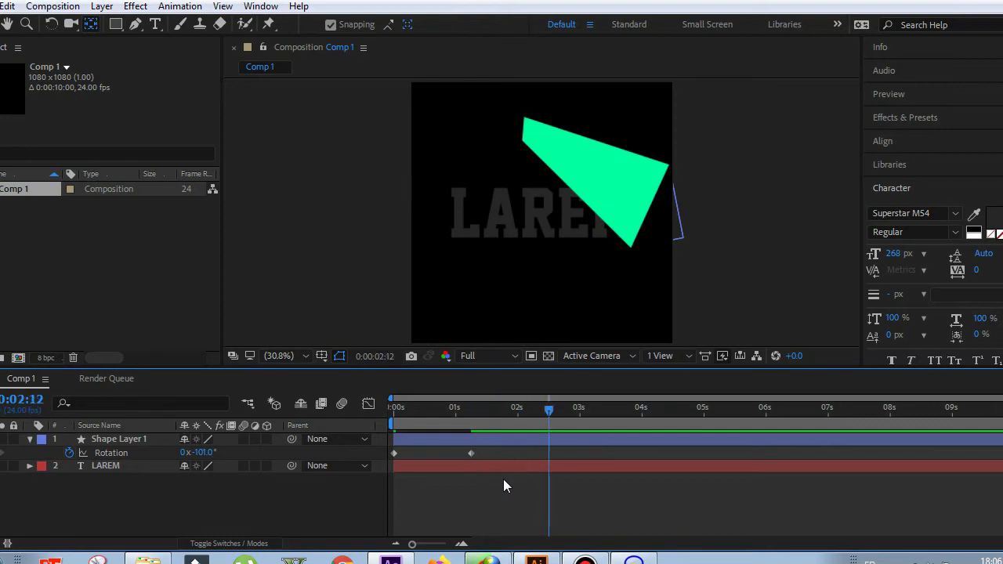
left_click(473, 453)
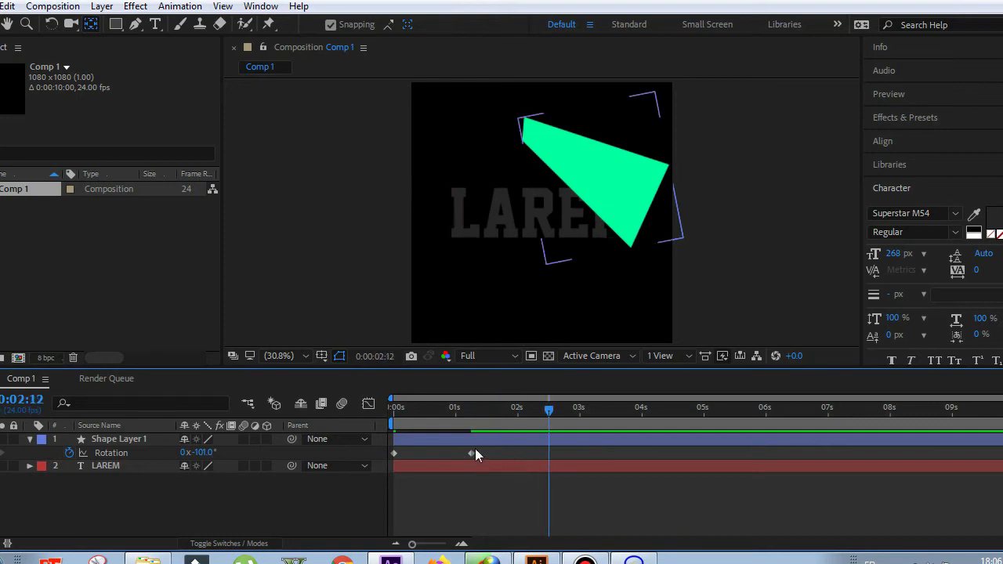
left_click(395, 452)
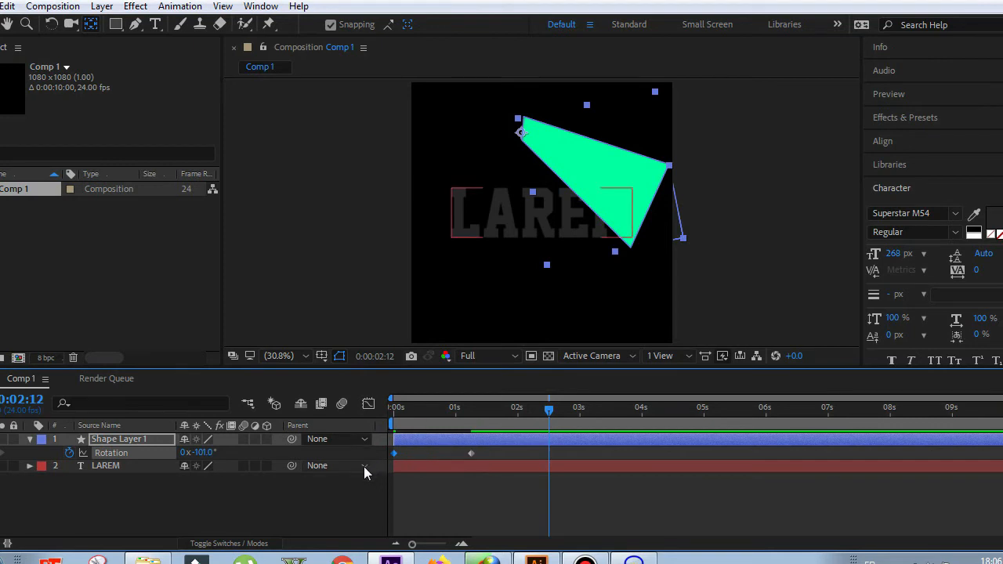
key("ctrl+v")
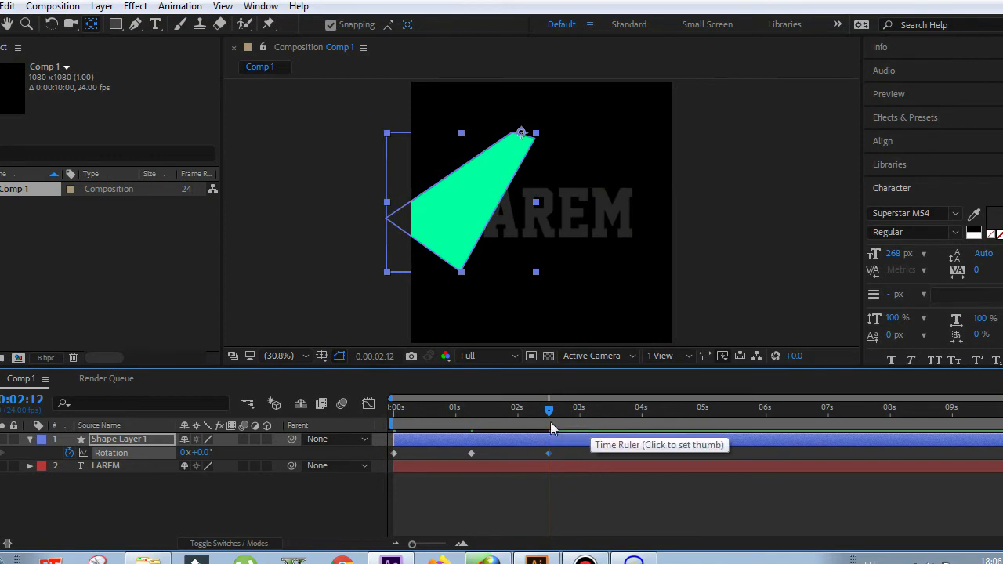
- End the work area at 0:00:02:12, preview the beam's swing, and return the playhead to 0 seconds
key("n")
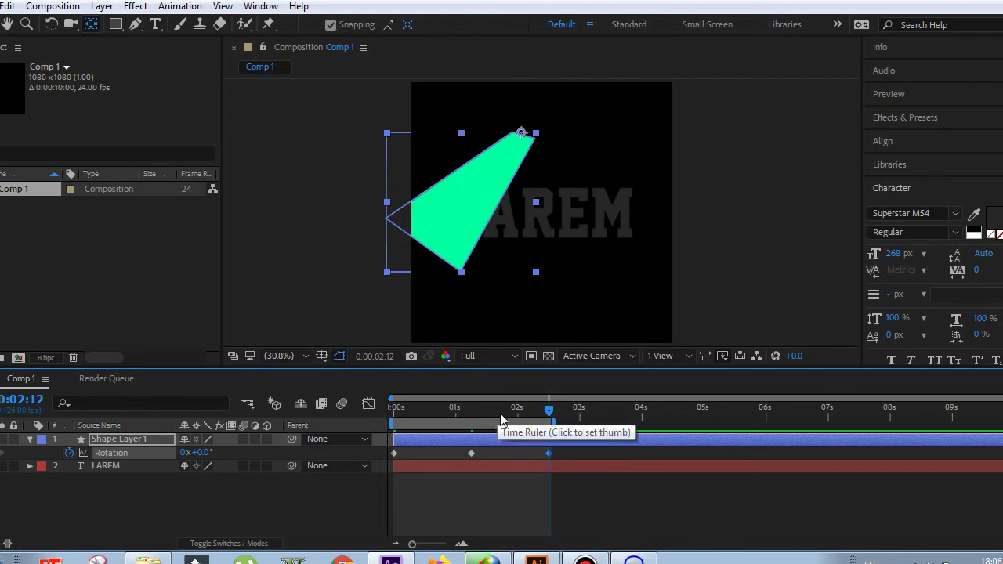
key("space")
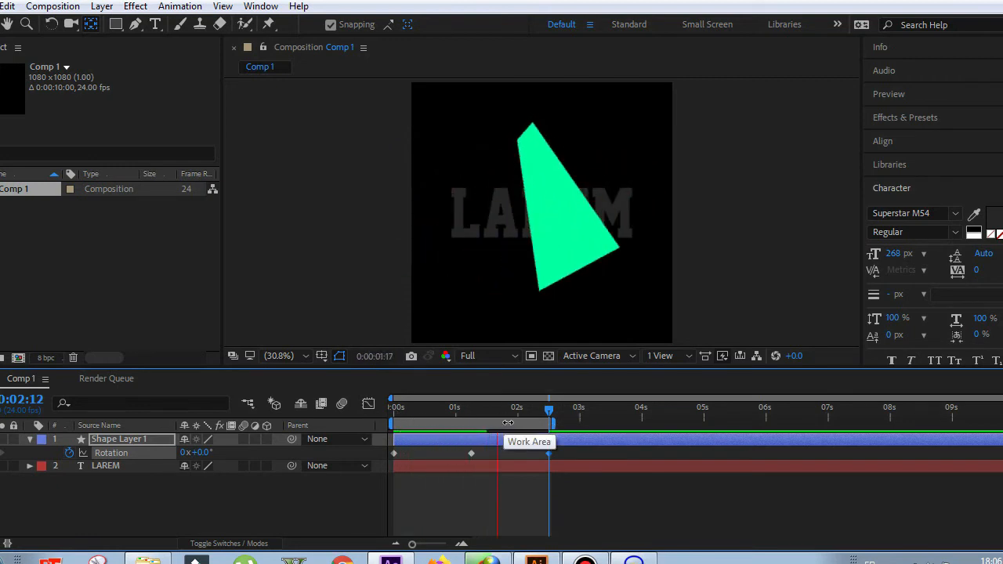
key("space")
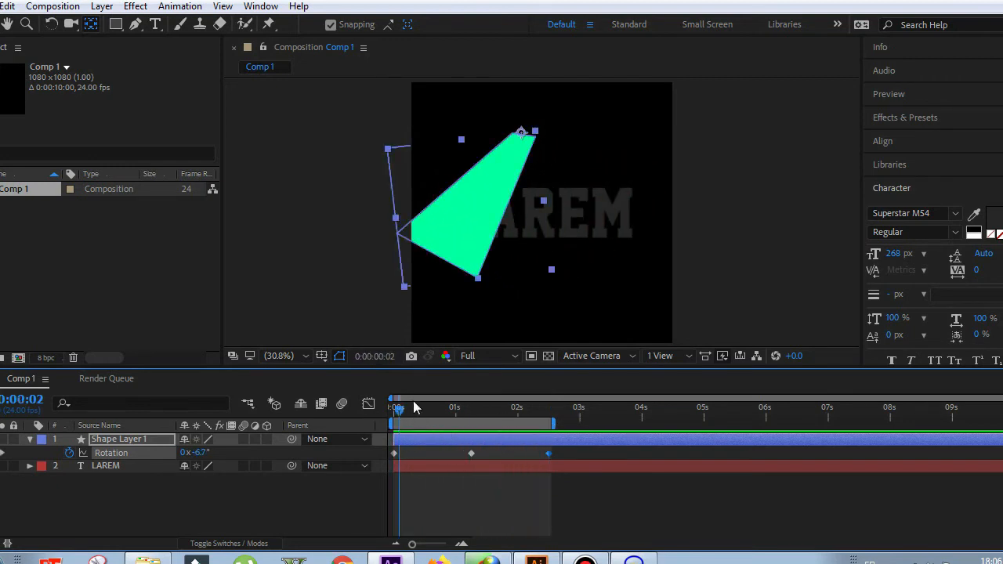
left_click_drag(400, 411, 333, 413)
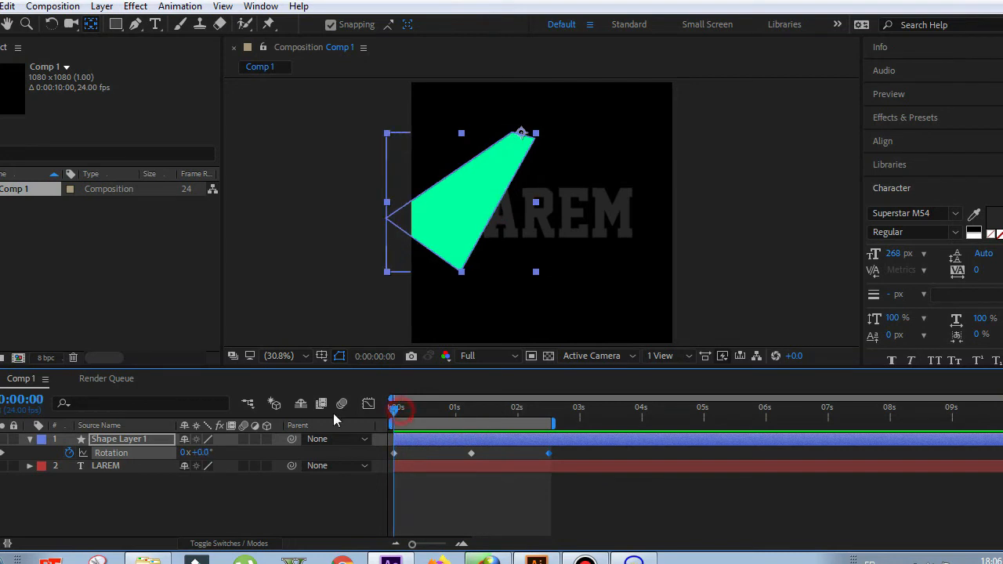
- Duplicate the LAREM text layer and place the copy above Shape Layer 1 in the layer stack
left_click(109, 465)
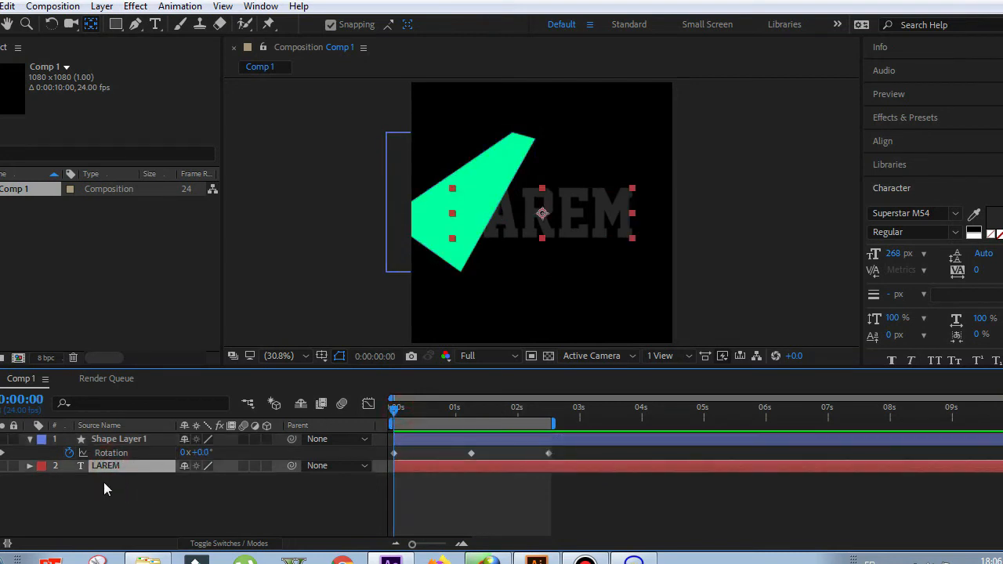
key("ctrl+d")
left_click_drag(104, 475, 102, 439)
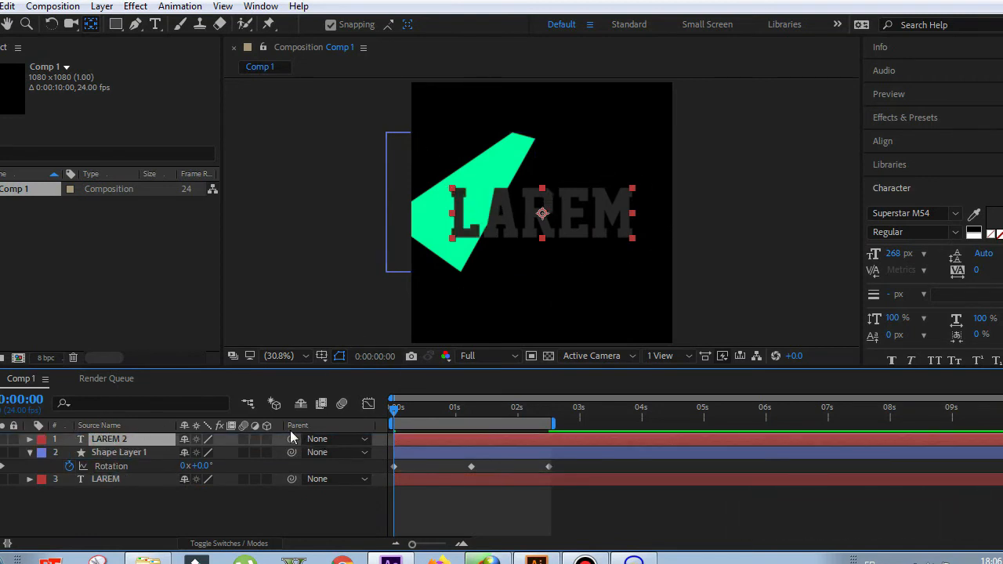
left_click(339, 440)
left_click(349, 453)
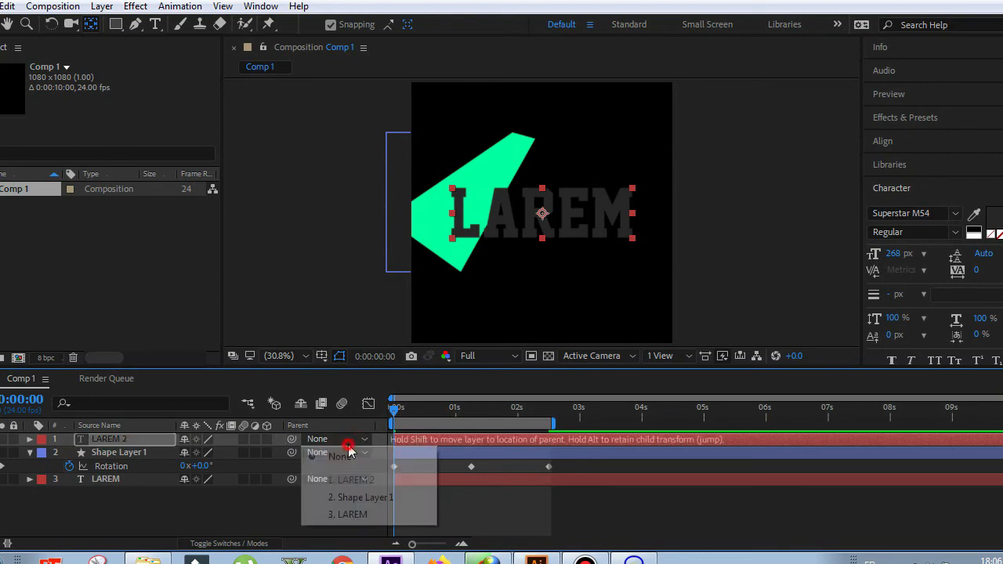
left_click(292, 453)
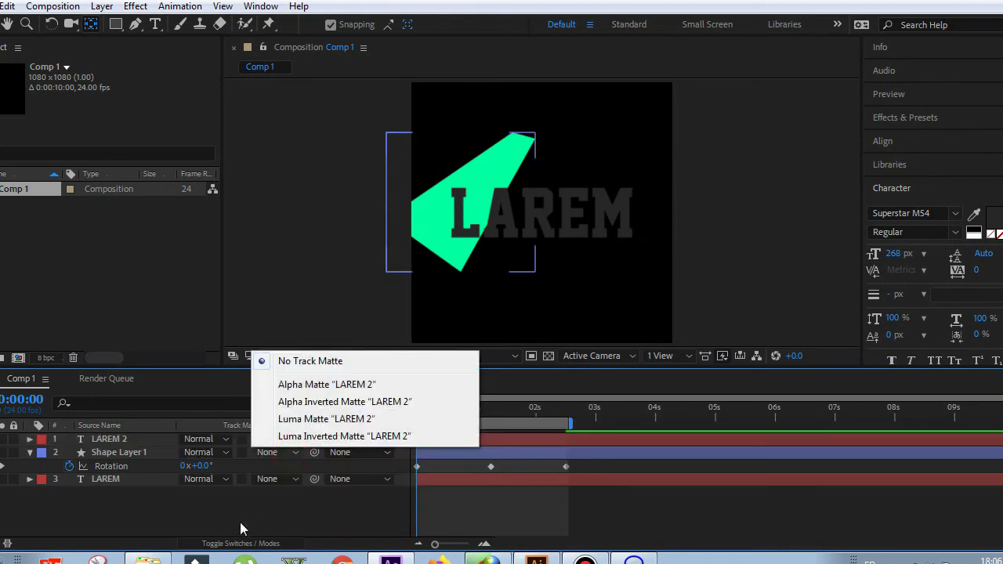
left_click(238, 523)
left_click(251, 544)
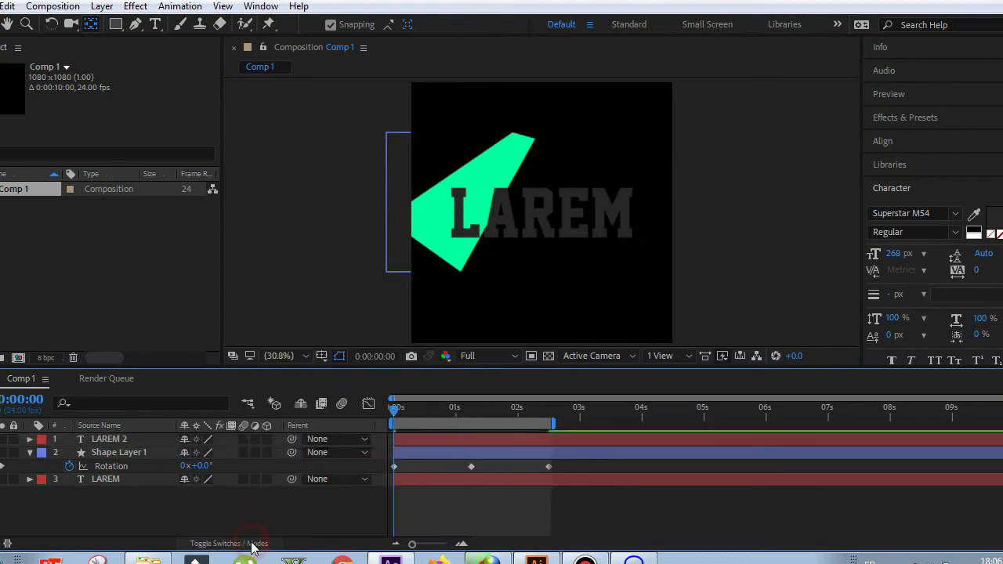
- Show the layer modes and set Shape Layer 1's track matte to Alpha Matte "LAREM 2"
left_click(248, 544)
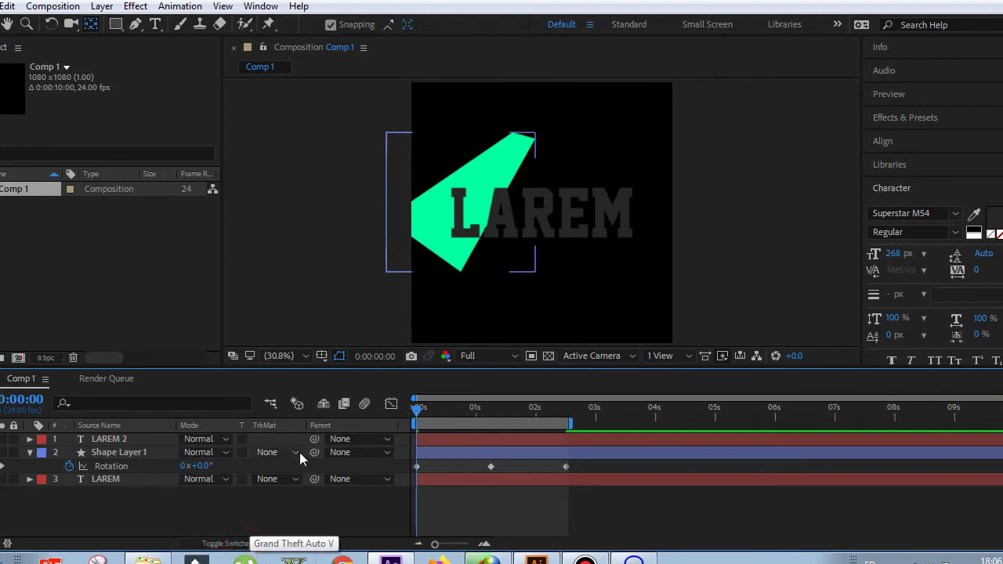
left_click(114, 453)
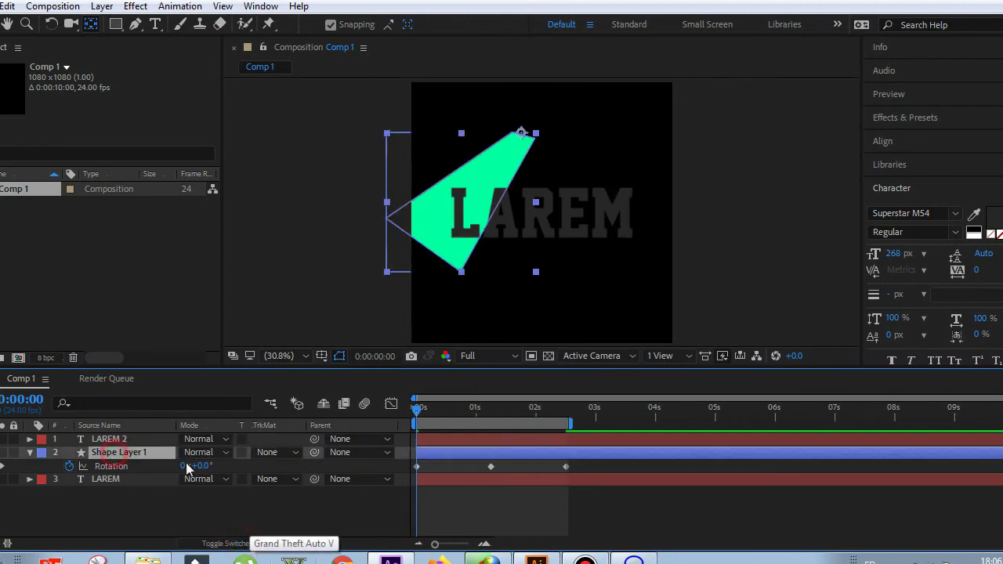
left_click(295, 454)
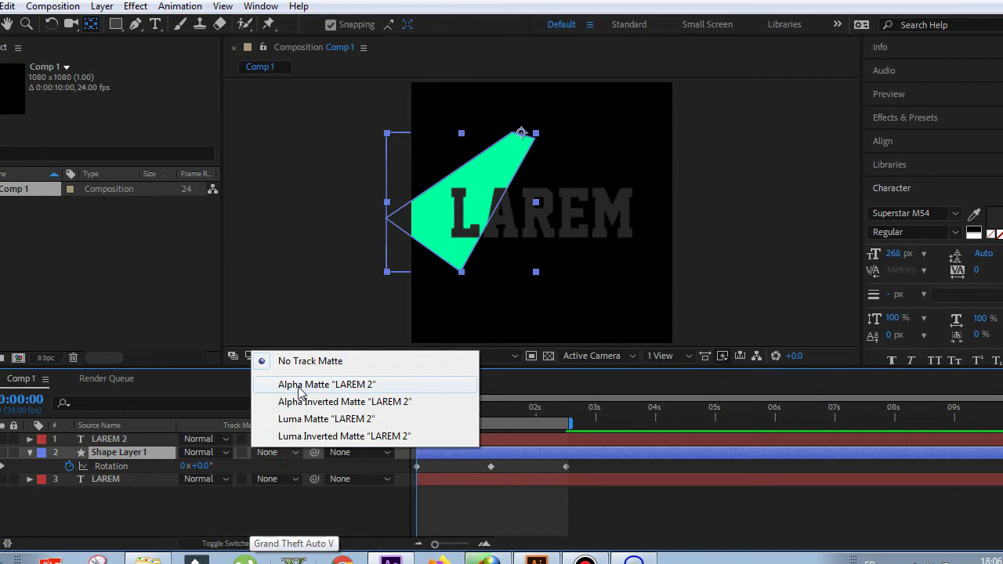
left_click(105, 439)
left_click(141, 452)
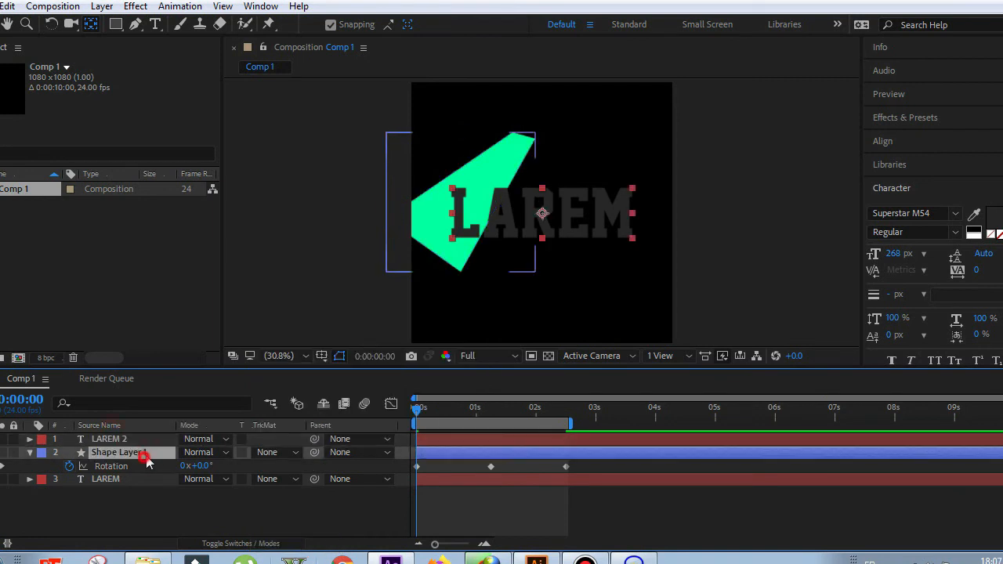
left_click(274, 454)
left_click(321, 384)
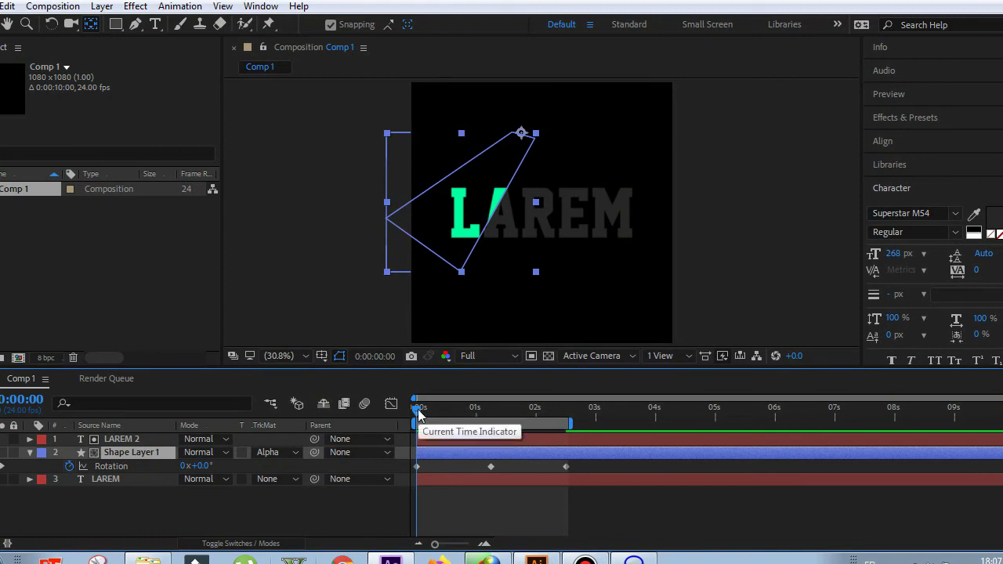
- Preview the matted text animation and stop playback at 0:00:02:00
left_click(710, 307)
key("space")
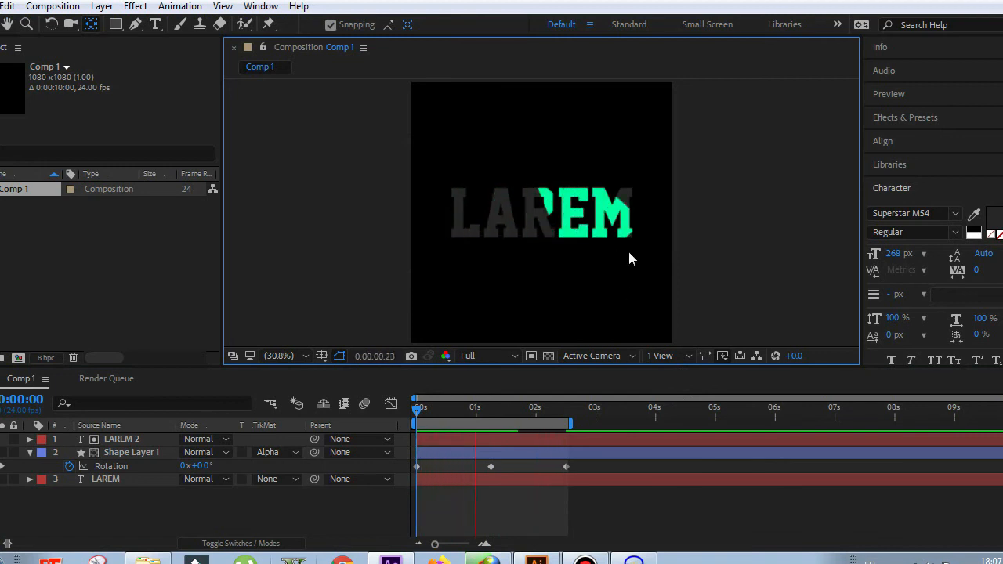
left_click(515, 244)
left_click(515, 245)
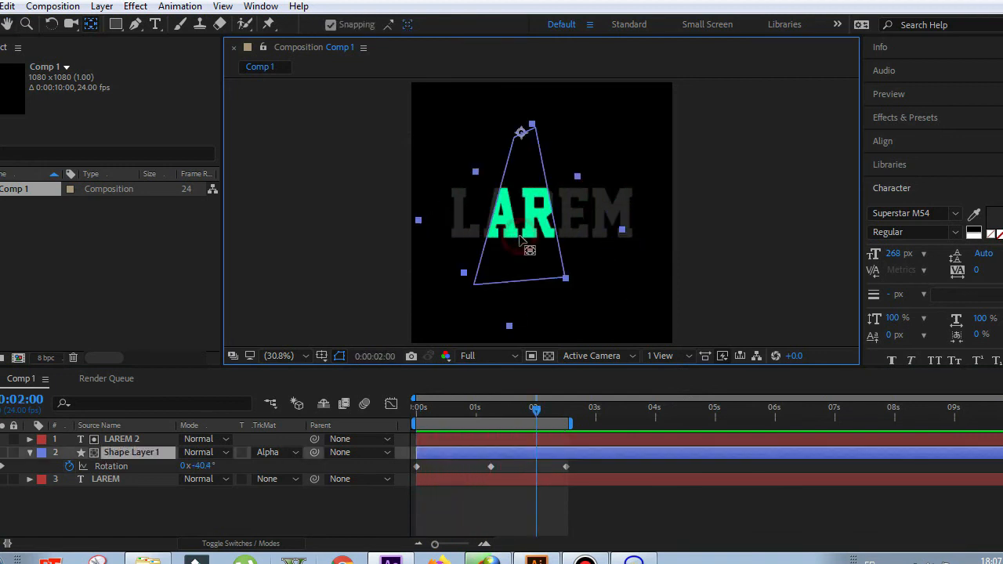
- Widen the beam with the Pen tool by moving its lower-right corner point outward, and preview the animation
key("v")
left_click(566, 280)
left_click(134, 24)
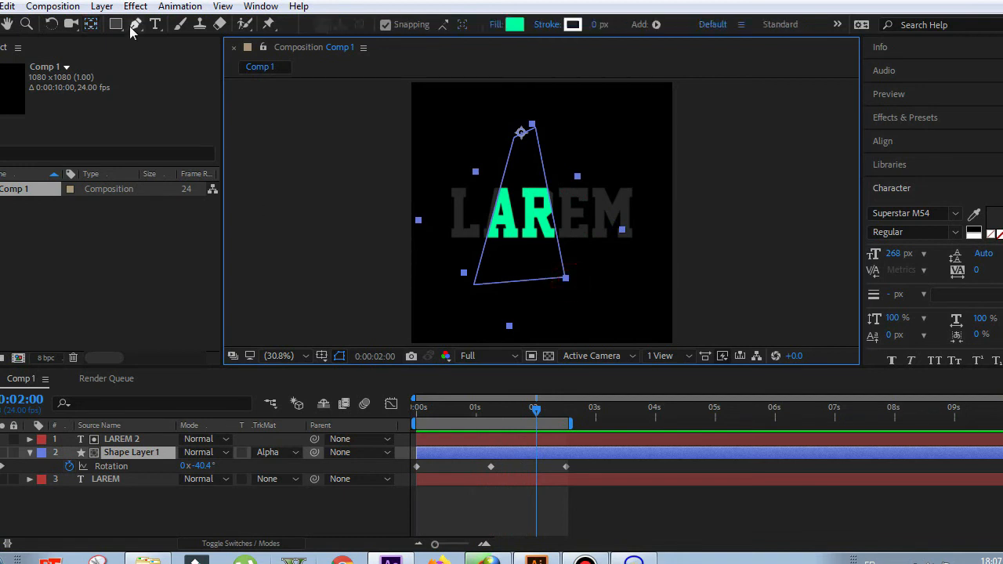
left_click(567, 281)
left_click_drag(576, 289, 589, 294)
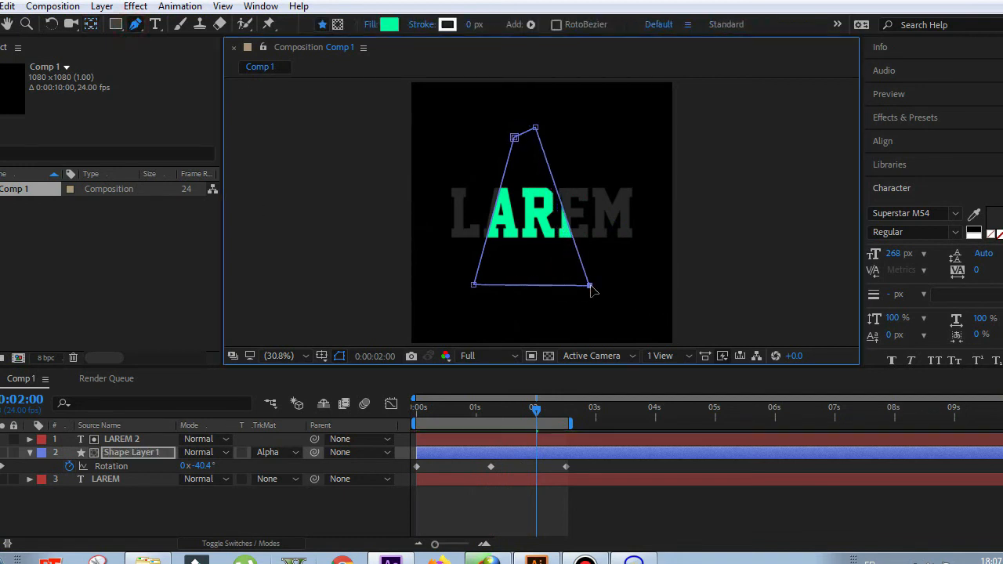
key("space")
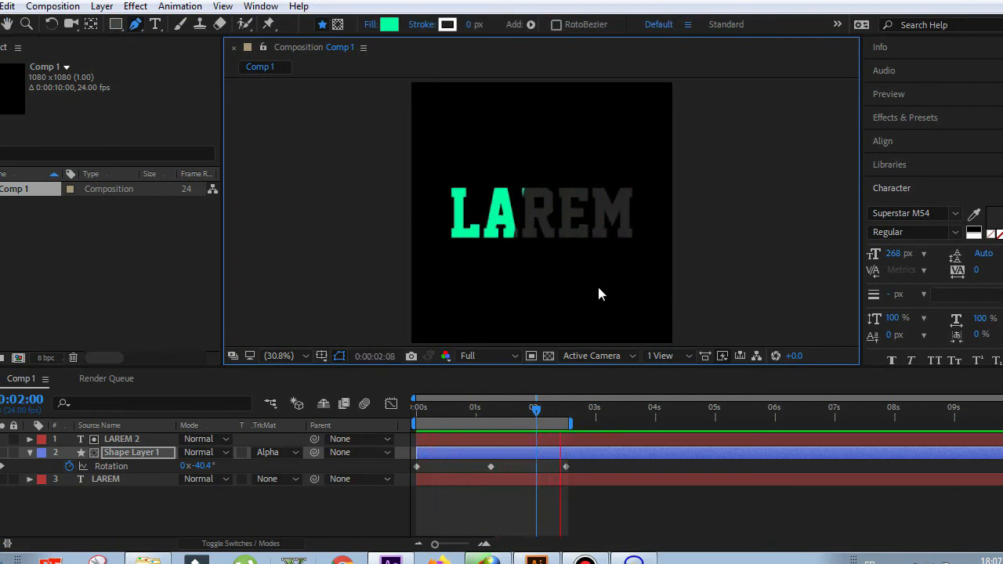
key("space")
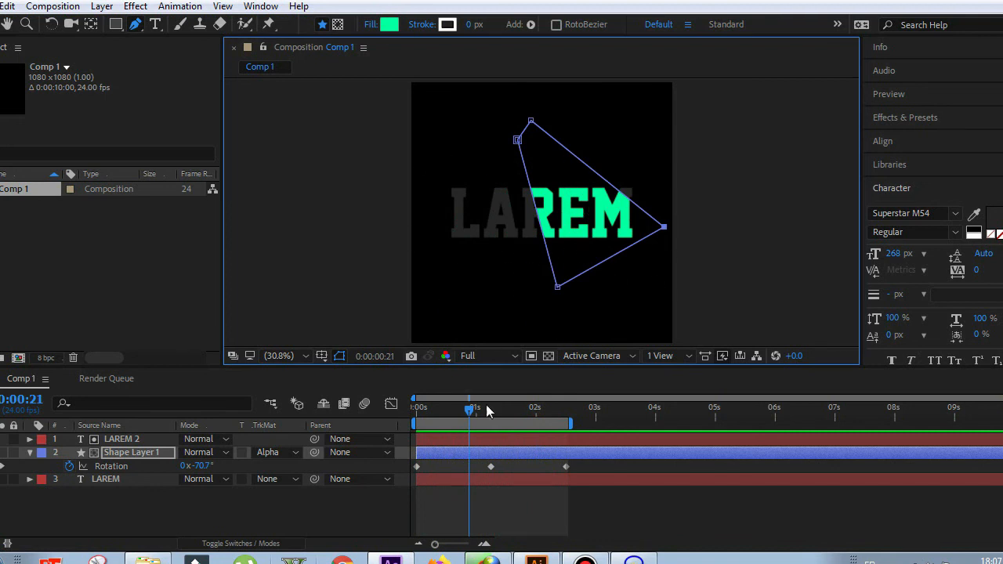
- Change Shape Layer 1's fill color to yellow, about FFF600
left_click(116, 455)
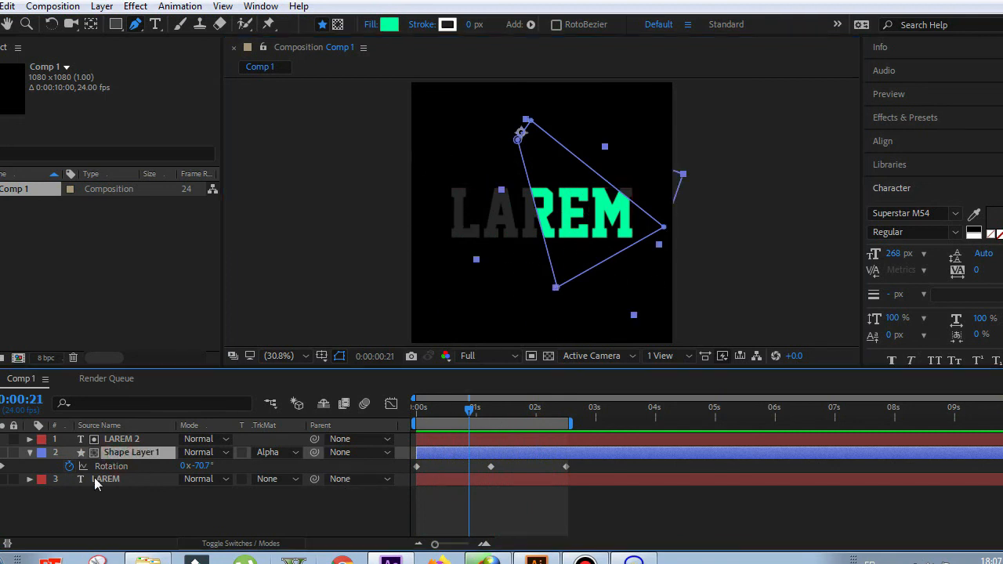
left_click(388, 23)
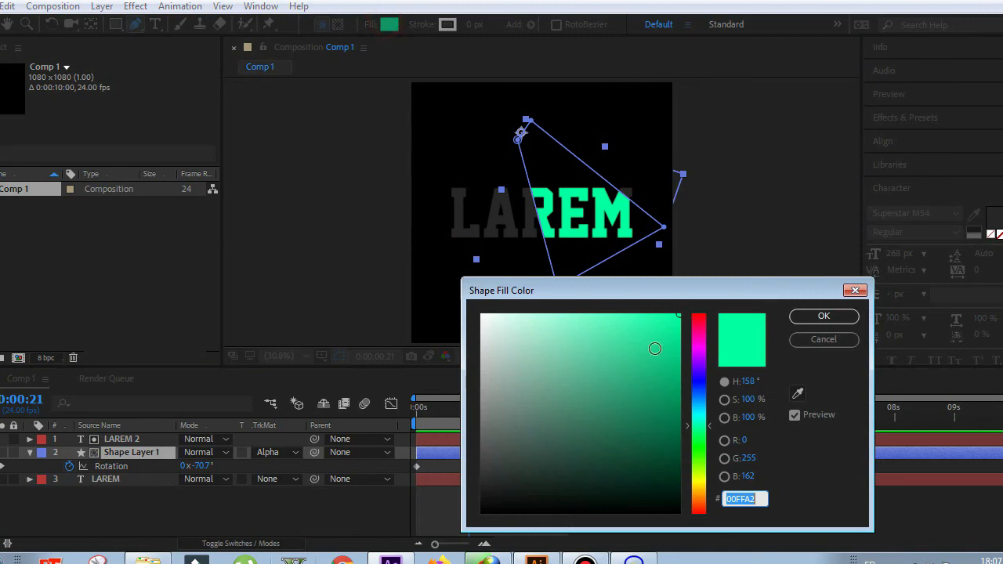
left_click_drag(702, 427, 684, 487)
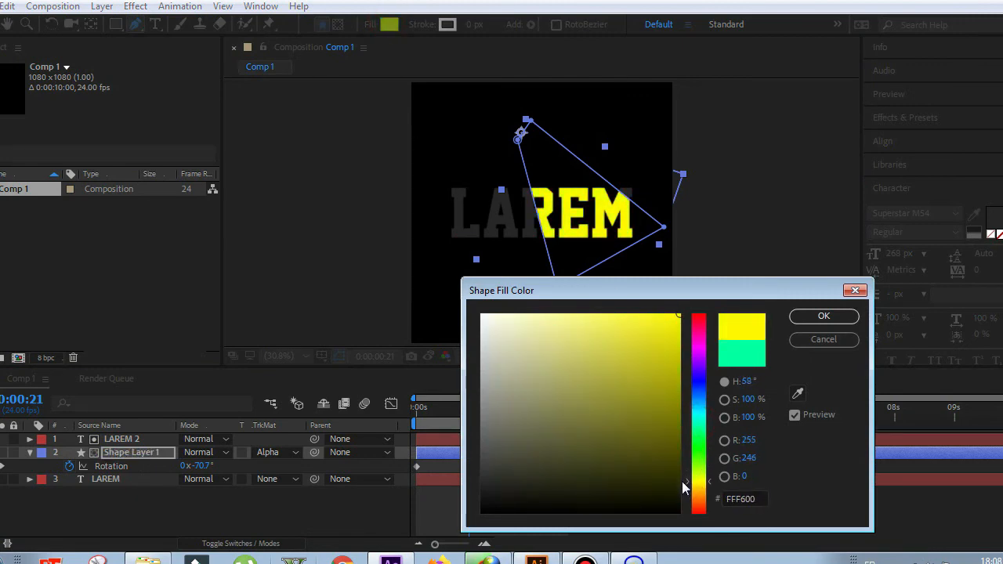
left_click(824, 316)
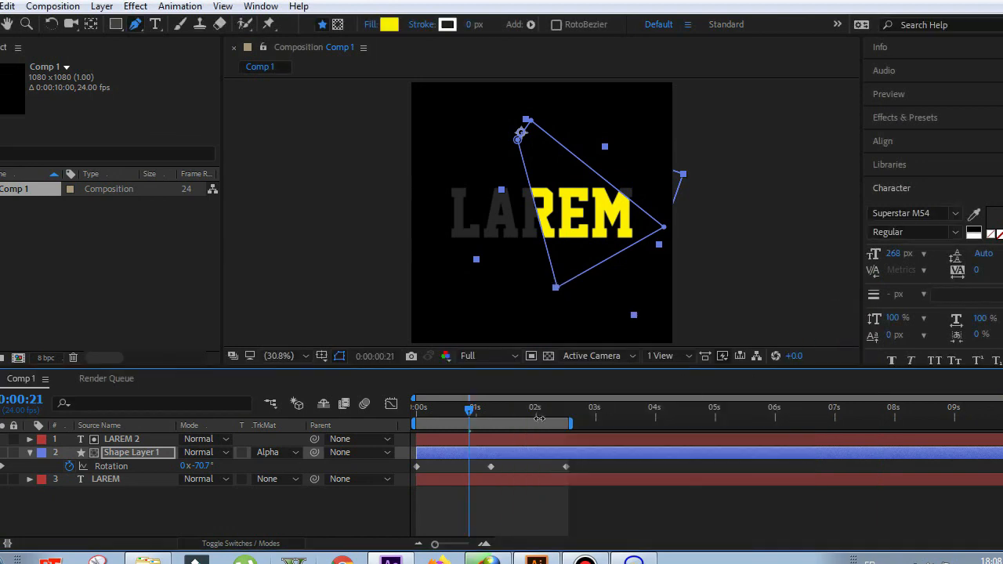
- Preview the recolored light sweep across the text from 0 seconds
left_click_drag(481, 413, 417, 408)
key("space")
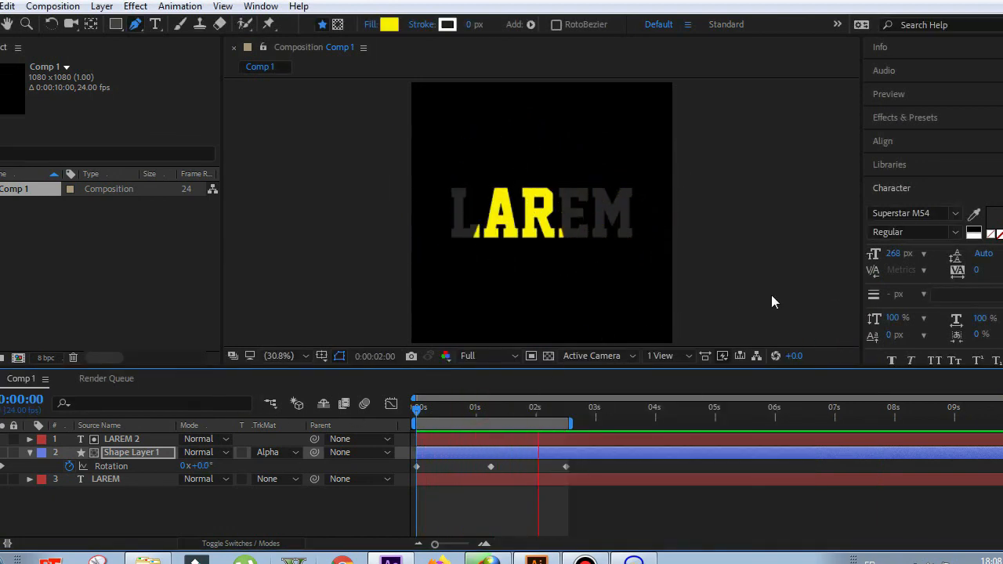
key("space")
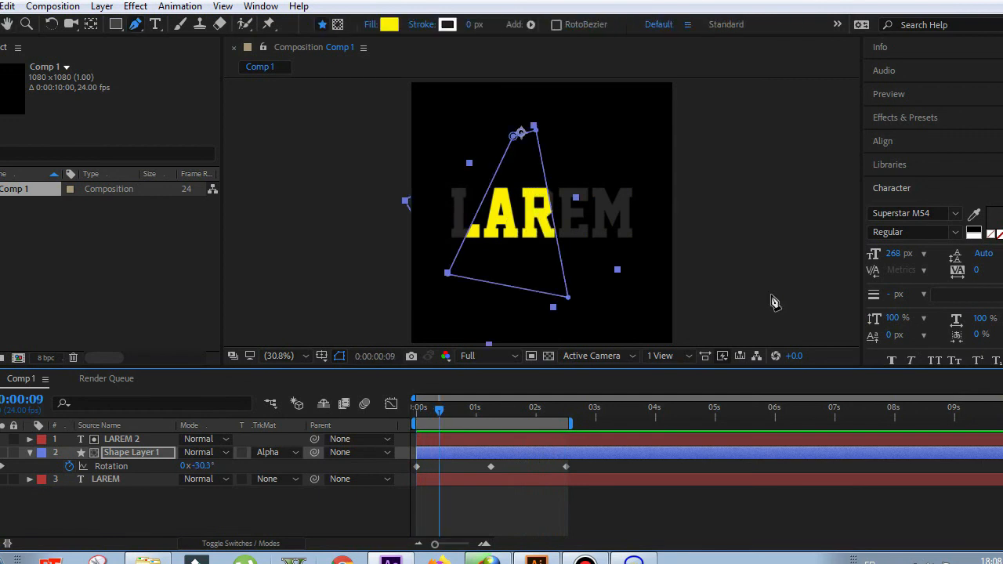